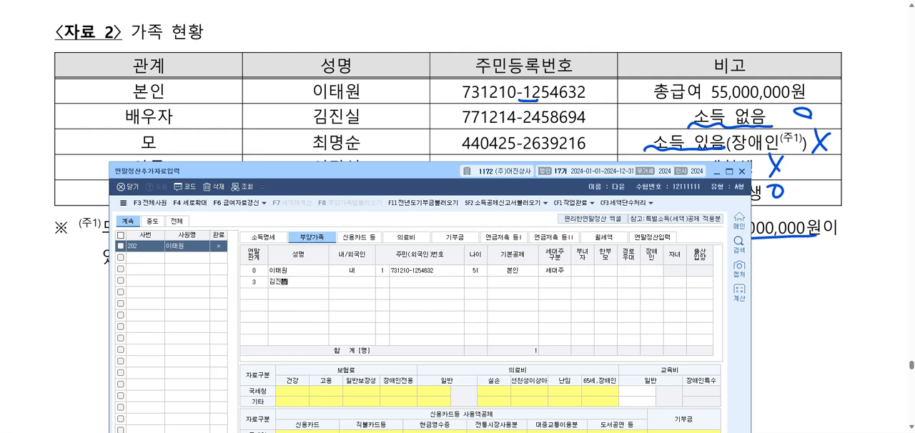
Fill in the spouse's row with the resident registration number and keep 배우자 as the basic deduction.
key("Return")
key("Return")
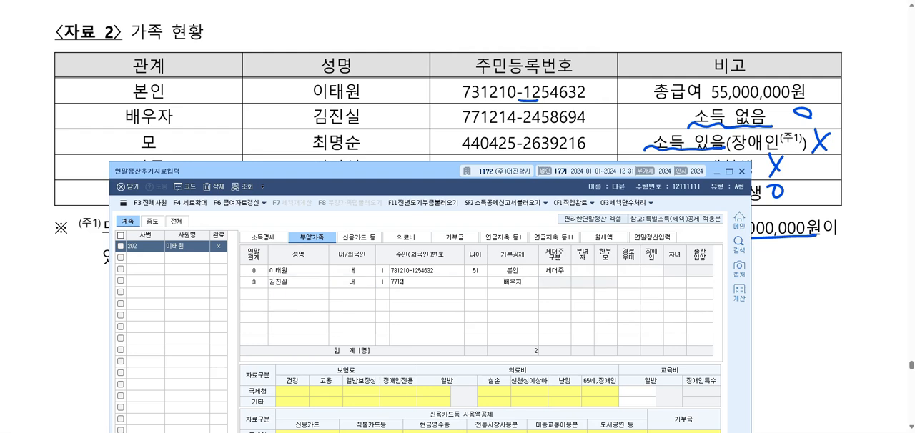
key("Return")
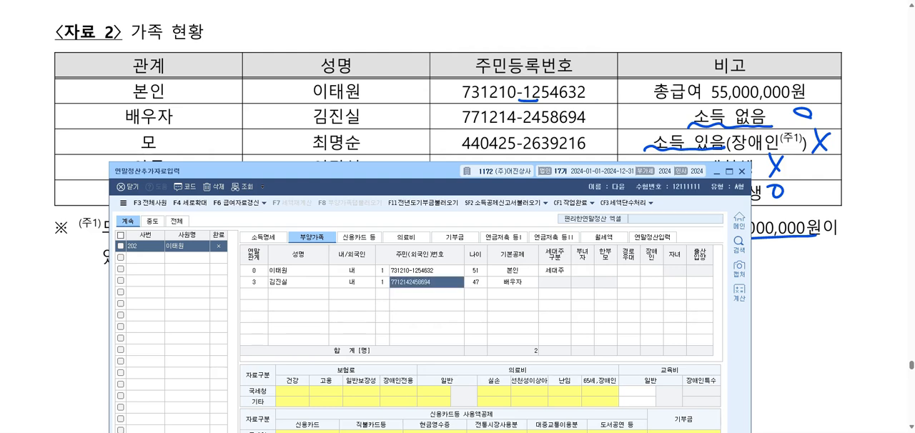
key("Return")
key("Return")
key("Return")
key("Return")
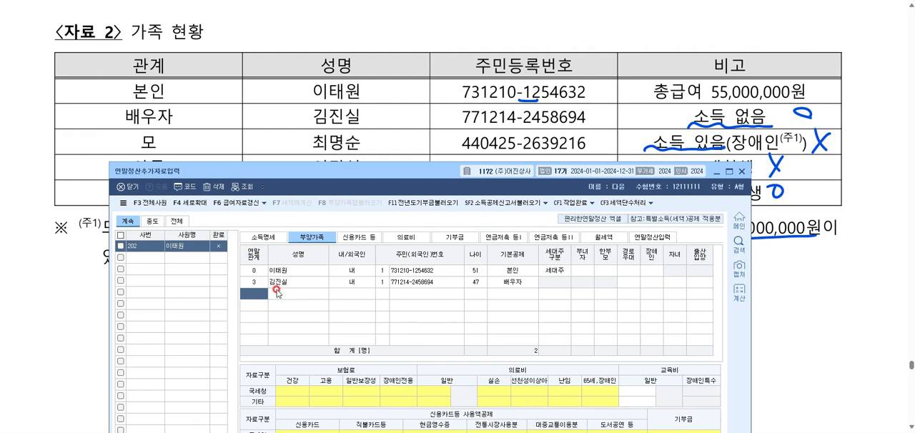
Add a dependent row for the mother with relationship 1 (소득자의 직계존속) and her full name.
key("F2")
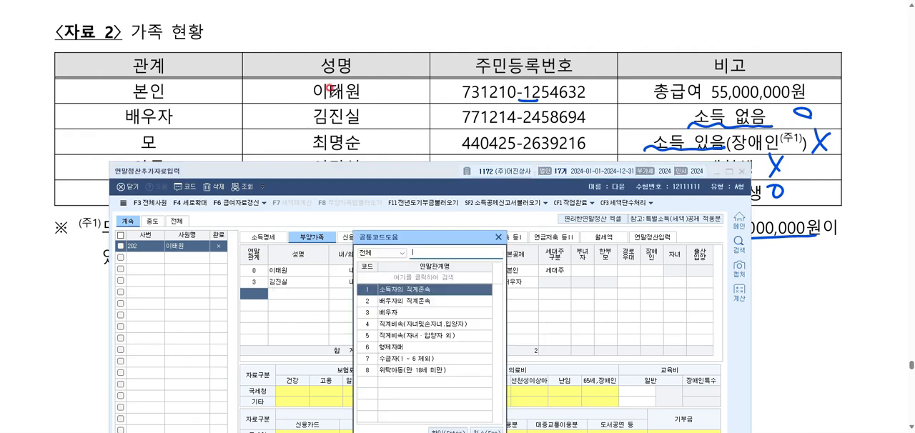
key("Return")
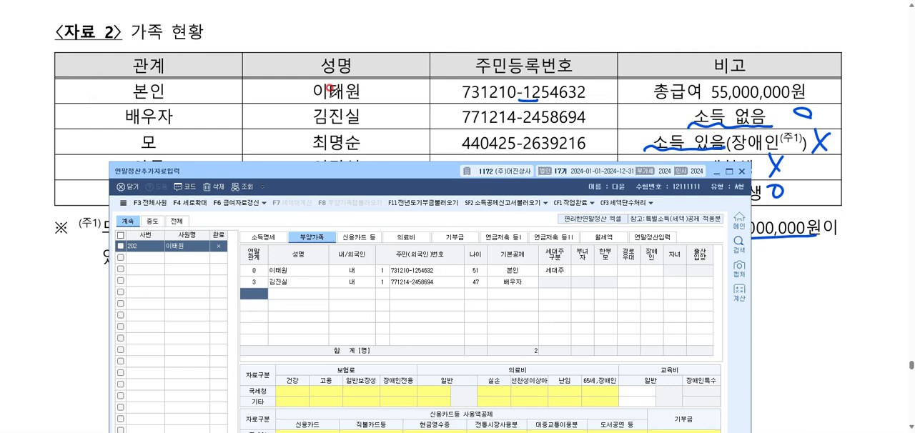
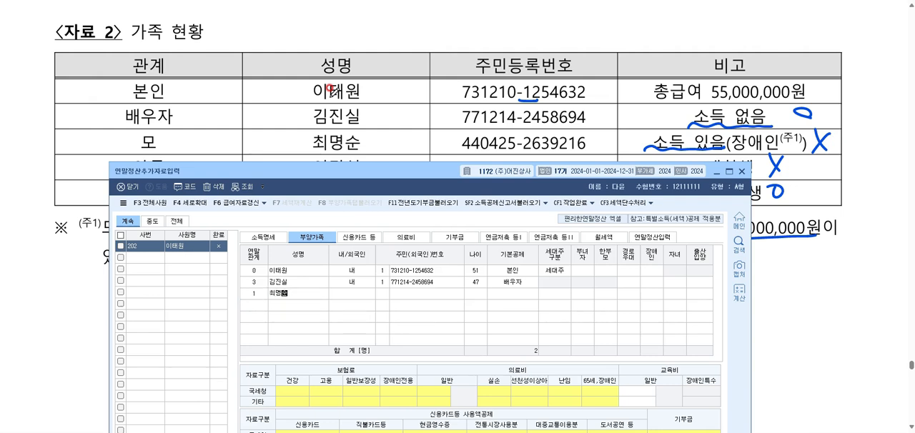
key("Return")
key("Return")
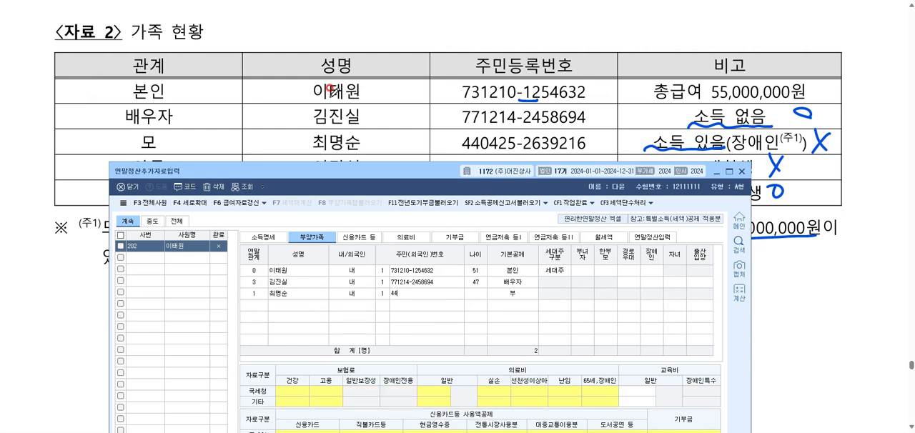
Enter the mother's resident registration number and set her 기본공제 to 0:부.
key("Return")
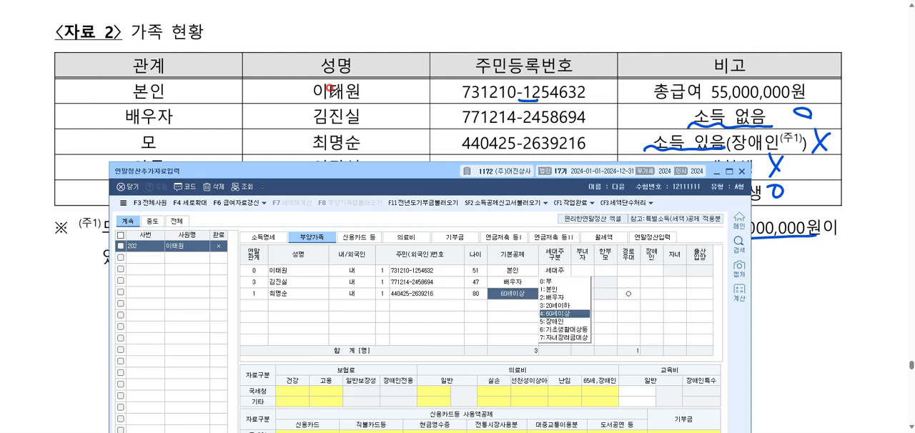
key("0")
key("Return")
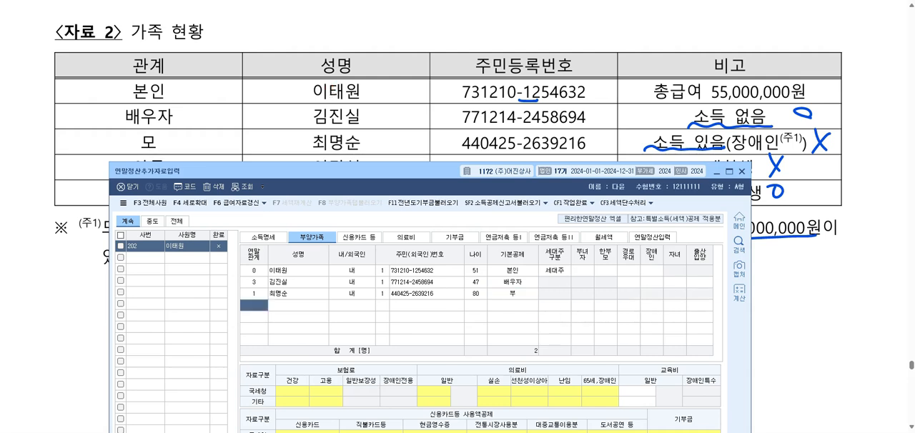
Add a dependent row for the son with relationship 4 (직계비속, 자녀 및 손자녀, 입양자) and his full name.
scroll(376, 57, "down", 2)
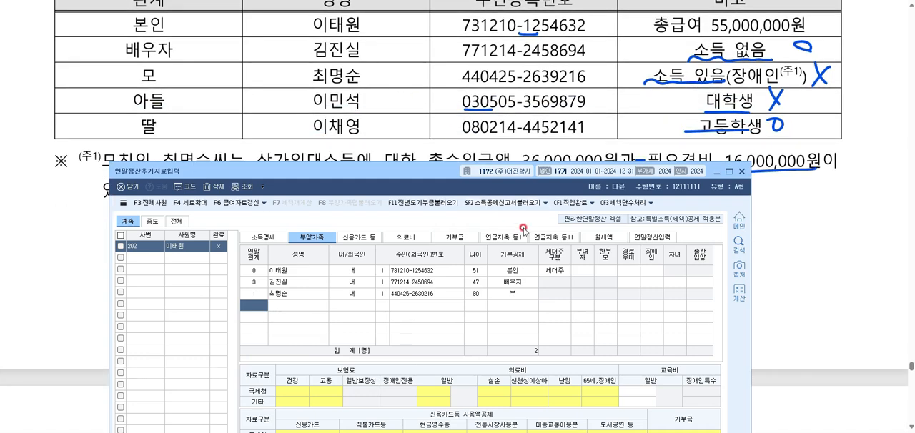
key("F2")
key("Down")
key("Down")
key("Down")
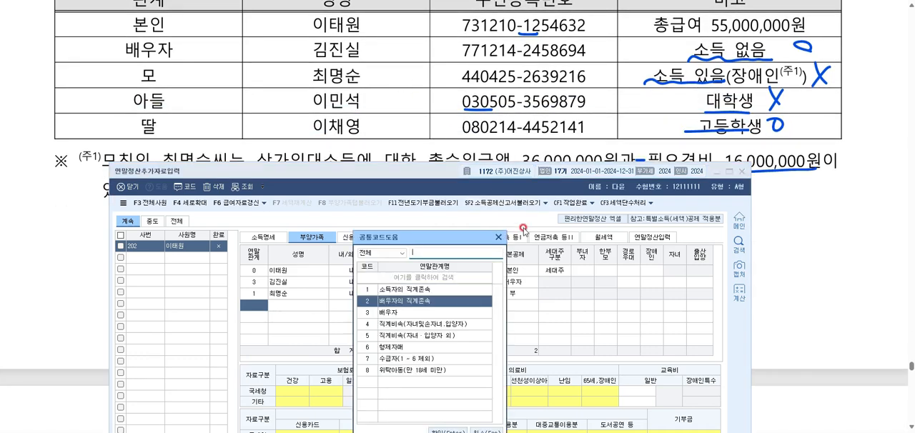
key("Return")
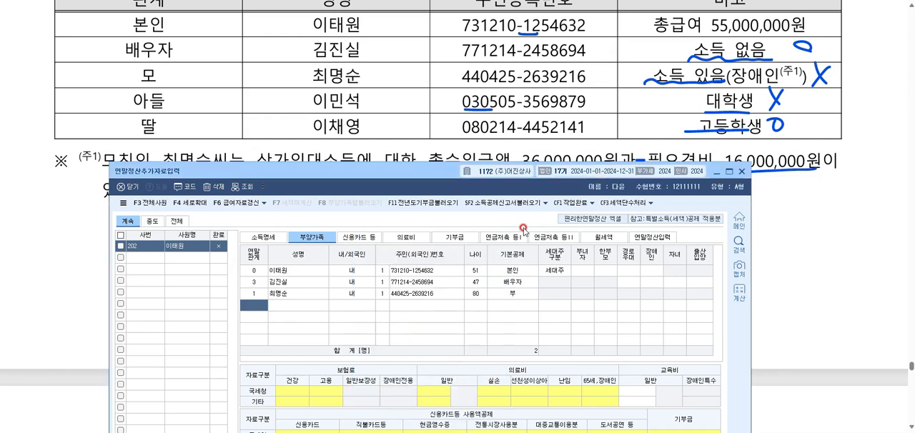
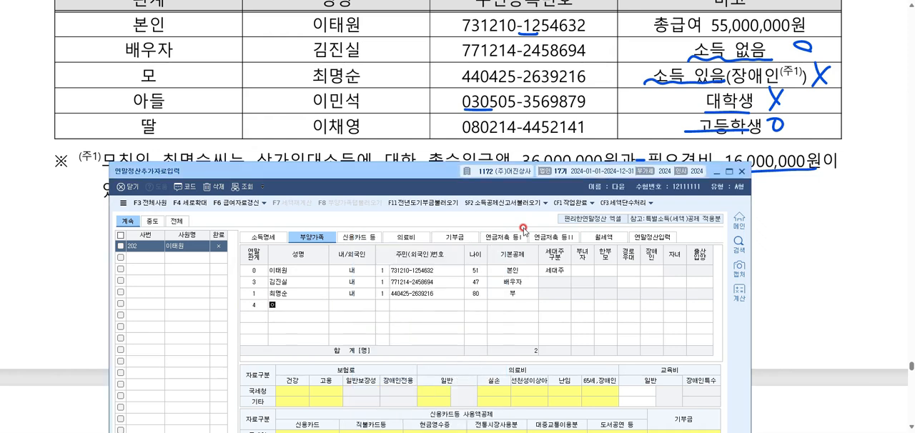
key("Return")
key("Return")
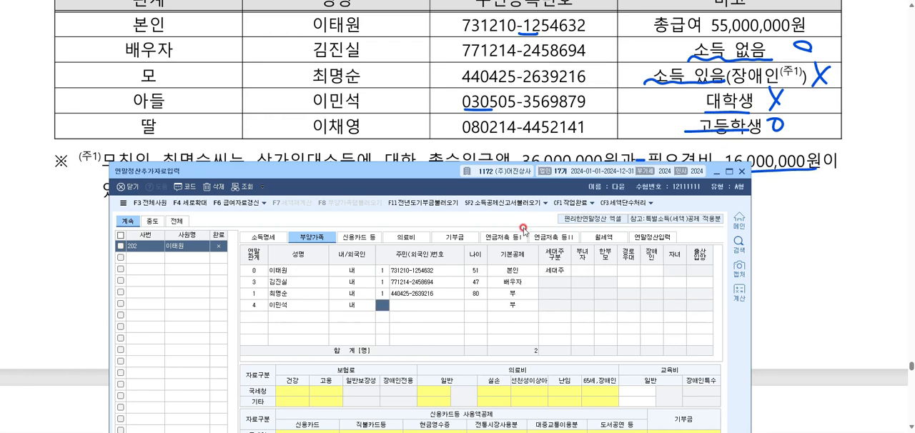
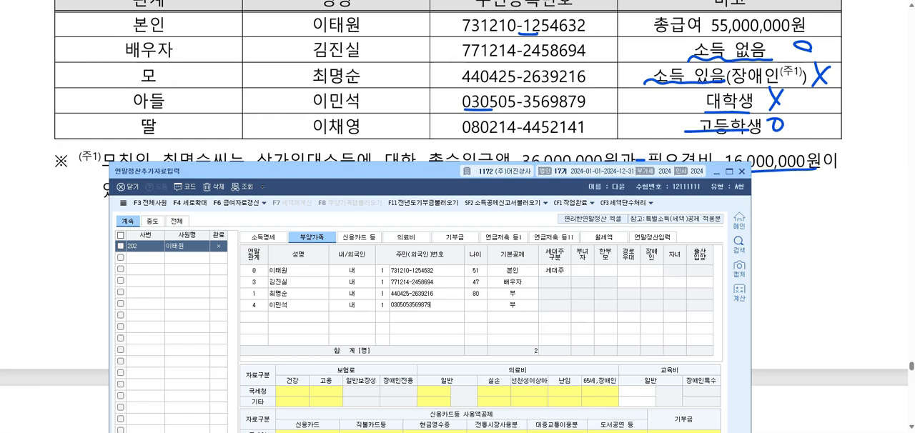
Enter the son's resident registration number and accept 0:부 as his 기본공제.
key("Return")
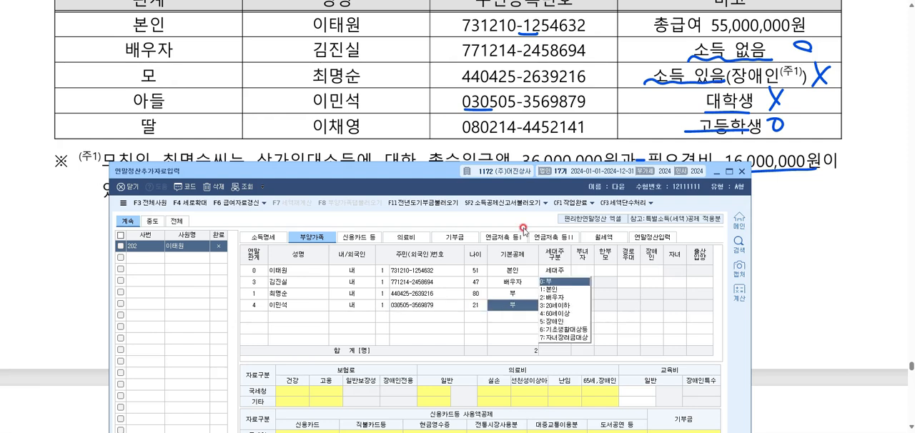
key("Return")
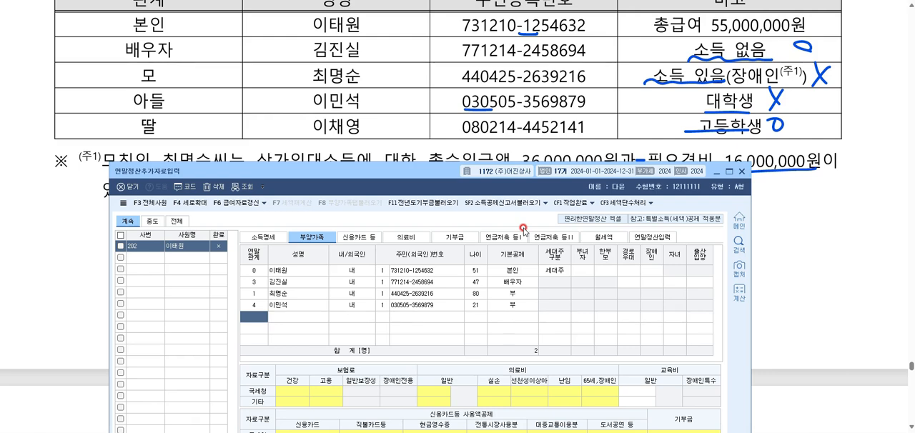
Add a dependent row for the daughter with relationship code 4 and her full name.
type("4")
key("Return")
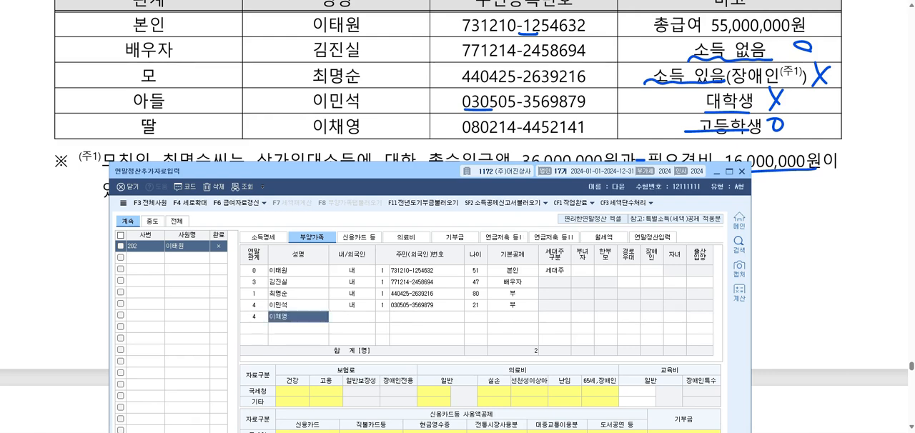
key("Return")
Enter the daughter's resident registration number and set her 기본공제 to 3:20세이하.
key("Return")
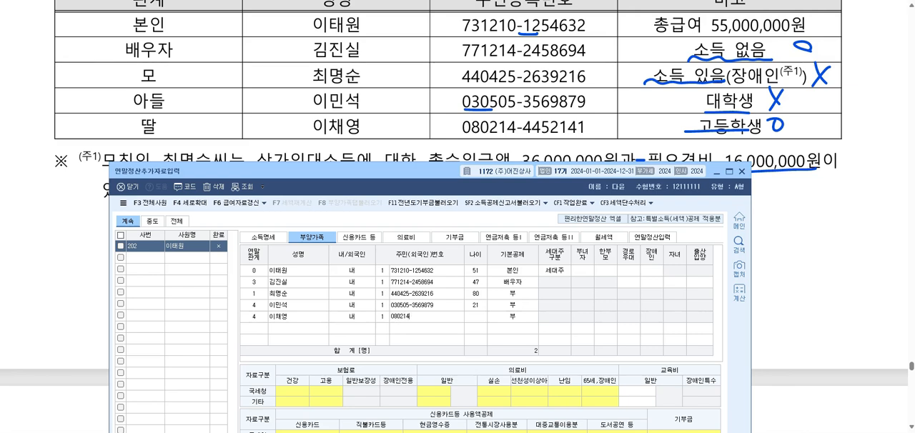
key("Return")
key("3")
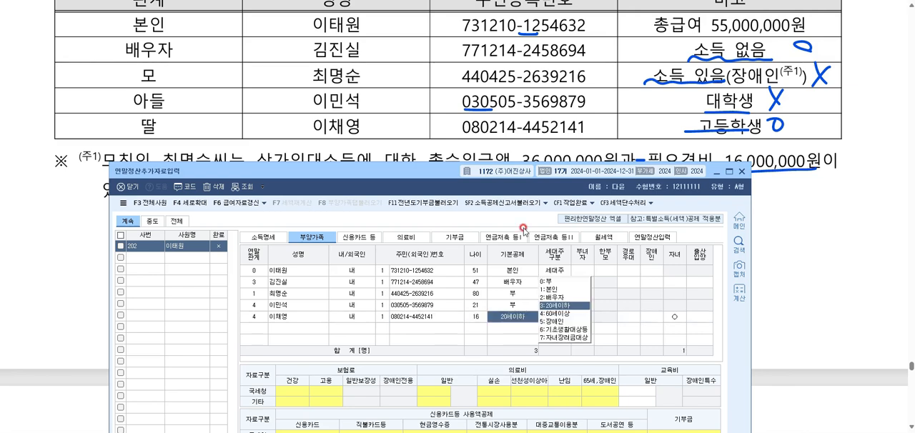
key("Return")
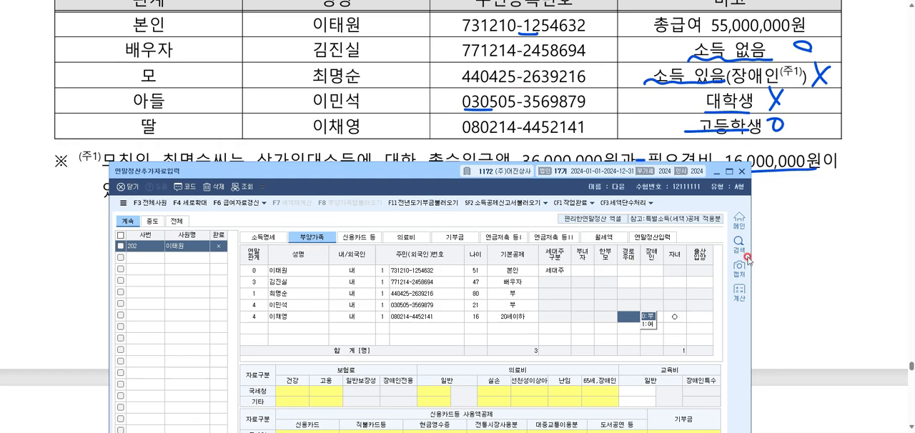
key("Return")
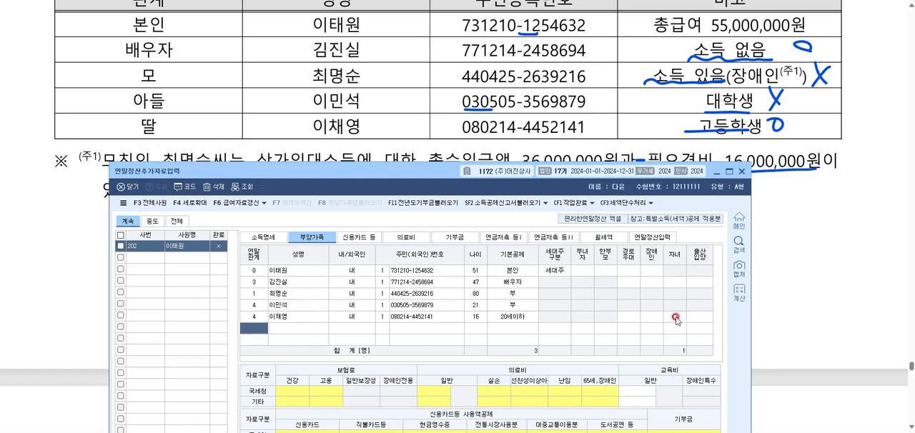
Bring the whole entry window into view and check the daughter's 기본공제 and 자녀 settings.
left_click_drag(437, 175, 436, 22)
left_click(500, 163)
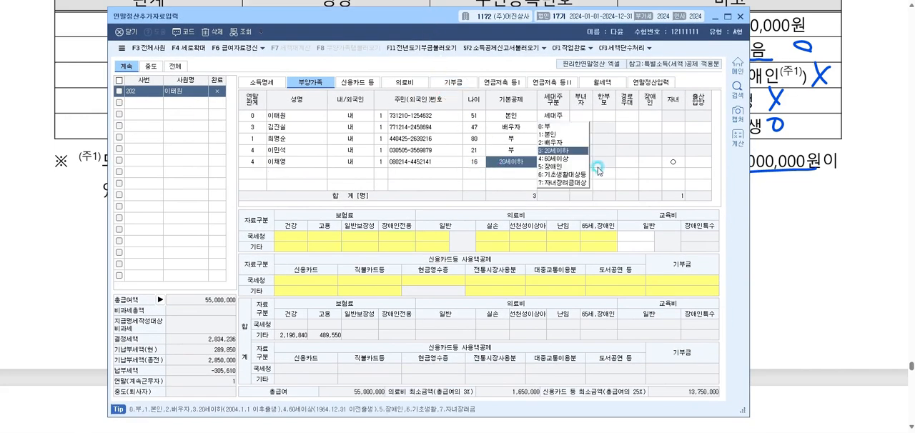
left_click(672, 163)
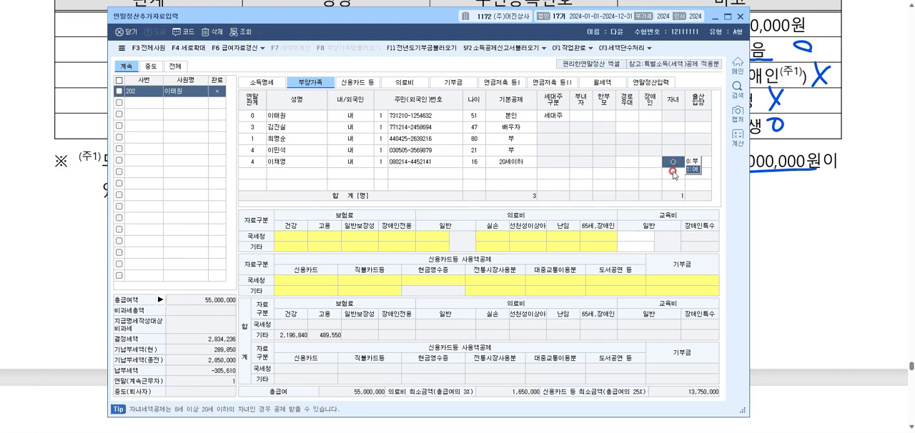
key("Return")
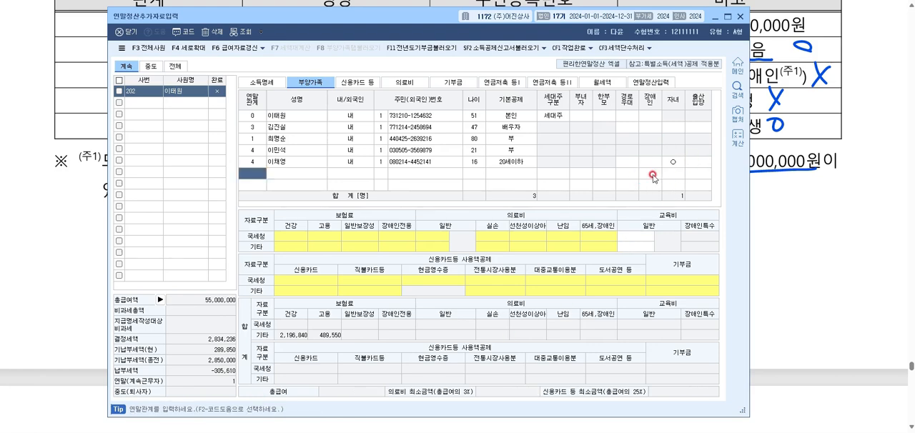
Return to the exam document and underline 국세청간소화 and 1.국세청장 in the 자료 3 instructions.
left_click(713, 15)
scroll(522, 158, "down", 3)
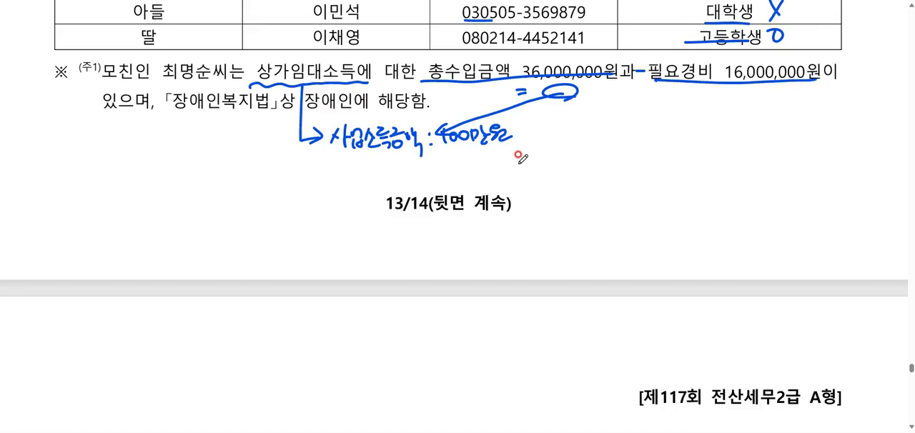
scroll(521, 159, "down", 5)
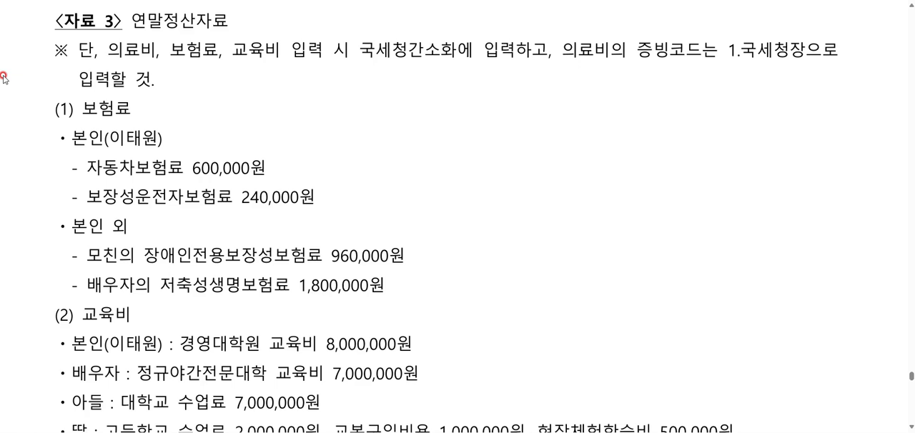
left_click_drag(366, 59, 497, 52)
left_click_drag(724, 62, 815, 64)
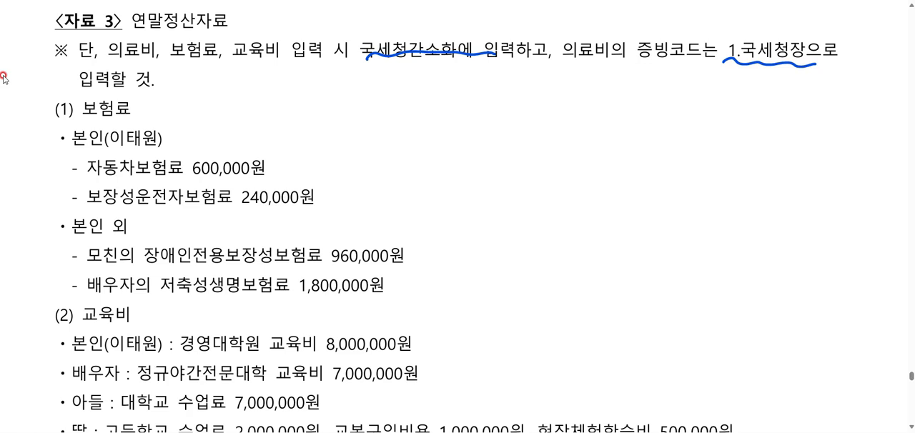
Handwrite a note beside the (1) 보험료 heading marking 소득 and 나이 with circles.
mouse_move(161, 94)
left_mouse_down()
mouse_move(179, 114)
mouse_move(191, 104)
mouse_move(243, 108)
left_mouse_up()
mouse_move(244, 92)
left_mouse_down()
mouse_move(246, 115)
mouse_move(256, 104)
left_mouse_up()
mouse_move(264, 93)
left_mouse_down()
mouse_move(264, 116)
mouse_move(275, 104)
left_mouse_up()
Mark the employee's 자동차보험료 and 보장성운전자보험료 with circles and bracket them with the handwritten sum 840,000.
left_click_drag(84, 144, 86, 205)
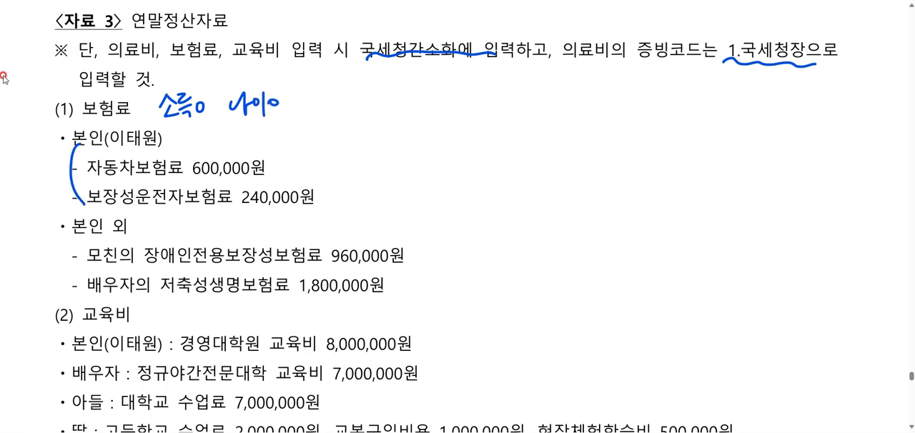
left_click_drag(295, 163, 291, 164)
left_click_drag(326, 186, 349, 194)
left_click_drag(412, 161, 409, 164)
left_click_drag(426, 162, 436, 176)
left_click_drag(443, 164, 488, 165)
left_click(461, 169)
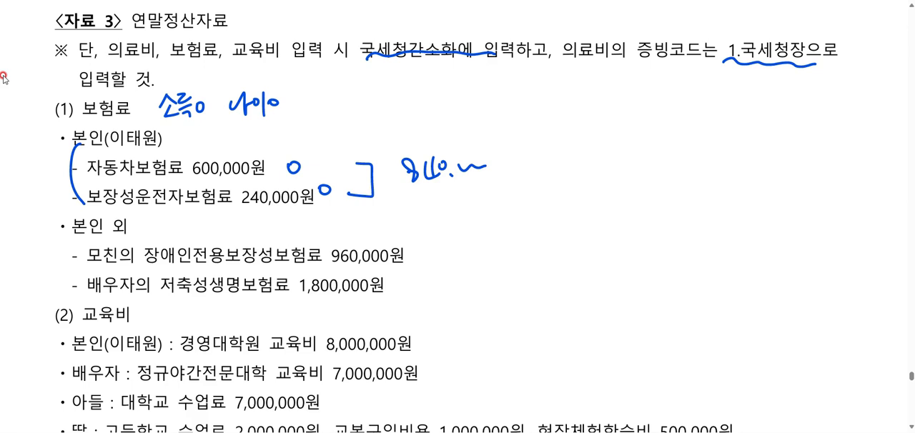
Circle 모친 in the disability insurance item, note 소득 above it, and cross out its 960,000원 amount.
mouse_move(123, 238)
left_mouse_down()
mouse_move(125, 254)
mouse_move(150, 261)
left_mouse_up()
mouse_move(162, 215)
left_mouse_down()
mouse_move(163, 233)
mouse_move(176, 235)
mouse_move(182, 223)
left_mouse_up()
left_click_drag(177, 227, 193, 233)
left_click_drag(366, 243, 381, 261)
left_click_drag(383, 240, 367, 270)
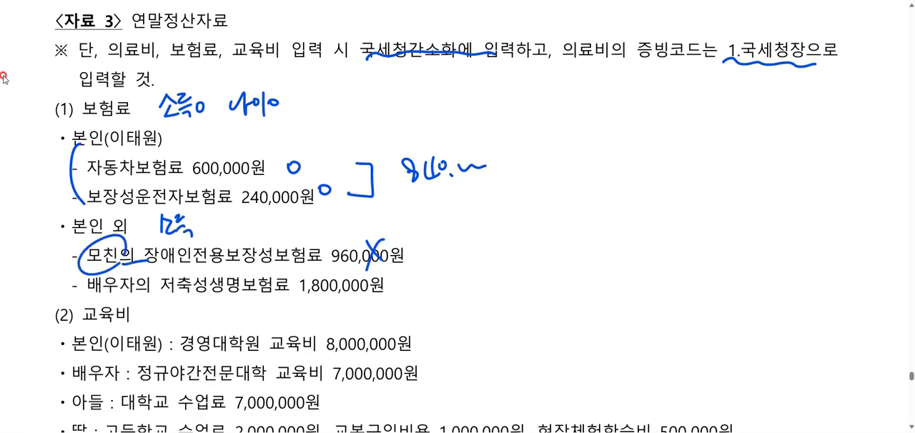
Underline 저축성 in the spouse's life insurance item and cross out its 1,800,000원 amount.
left_click_drag(157, 293, 217, 292)
left_click_drag(362, 261, 343, 301)
left_click_drag(339, 269, 357, 293)
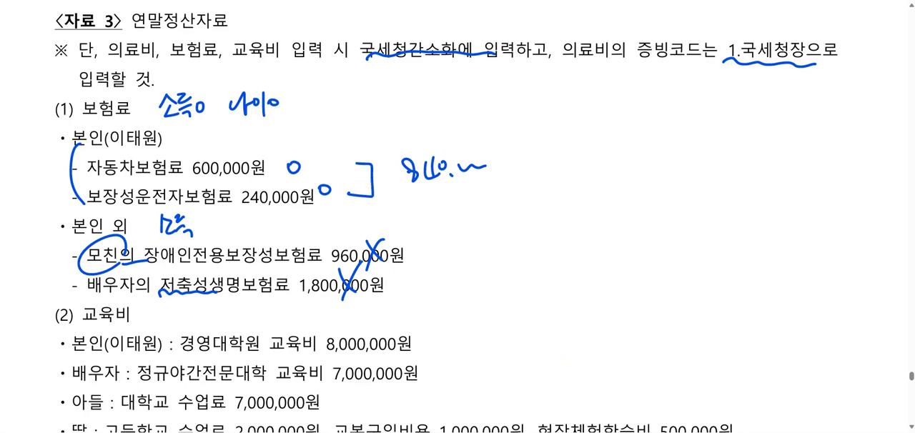
Switch back to 연말정산추가자료입력 and open the insurance premium deduction details for the employee's own (본인) row.
left_click(601, 432)
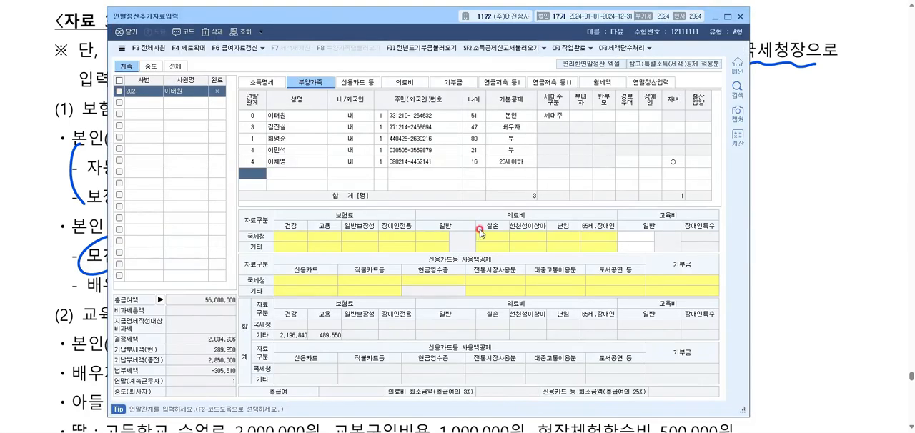
left_click(276, 115)
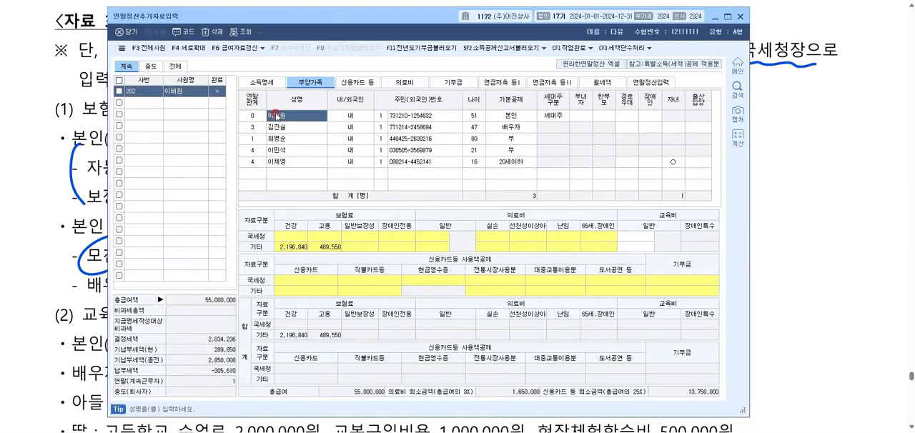
left_click(330, 247)
double_click(329, 247)
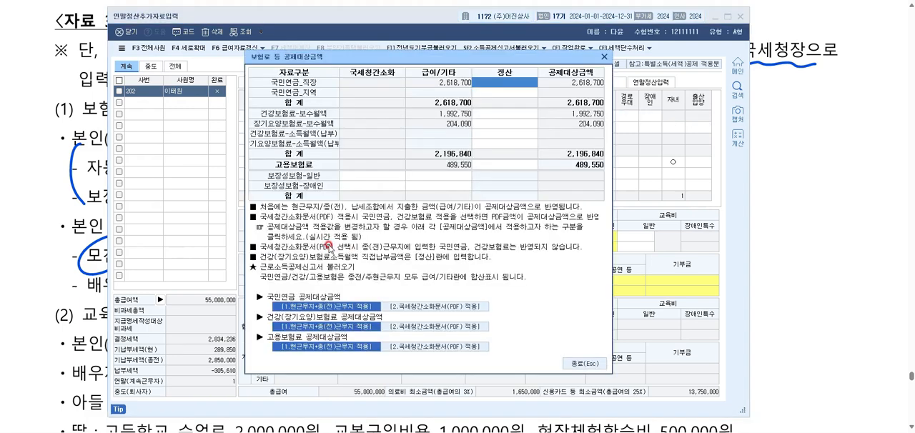
Enter 840,000 as the employee's 보장성보험-일반 amount under 국세청간소화 and close the insurance premium details.
left_click(367, 175)
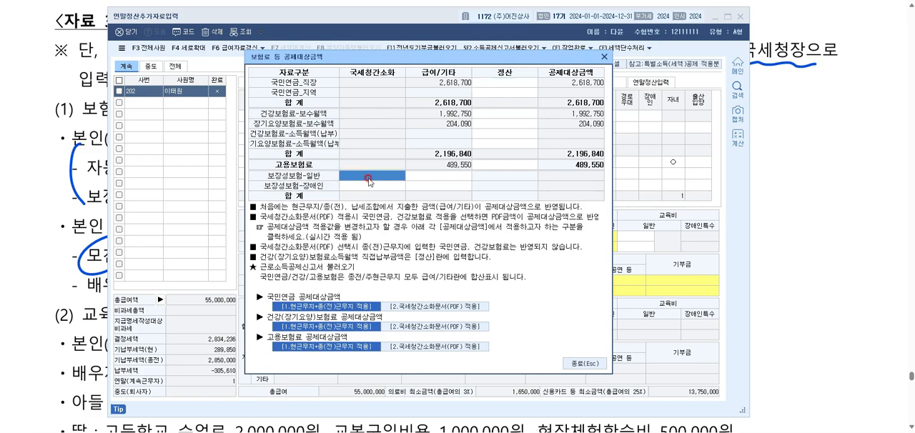
left_click(367, 178)
type("840,000")
key("Return")
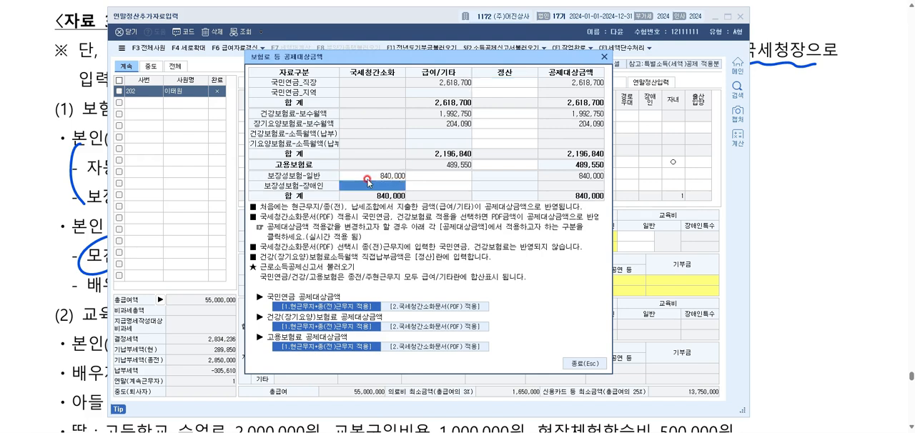
left_click(578, 363)
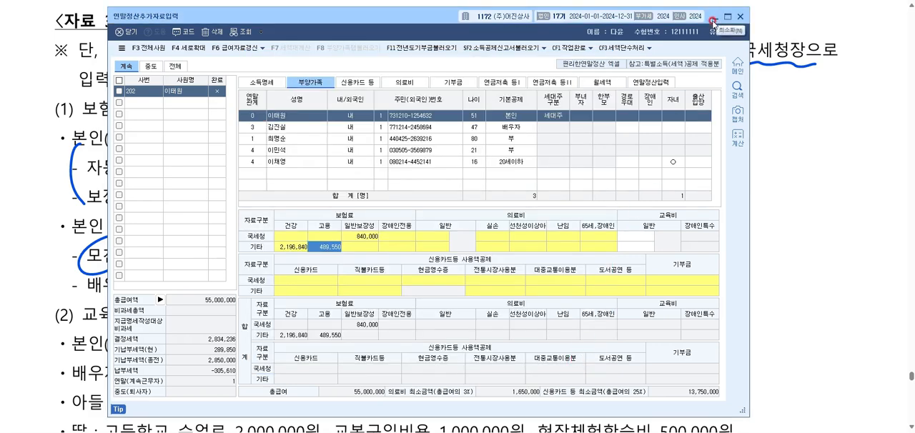
left_click(371, 238)
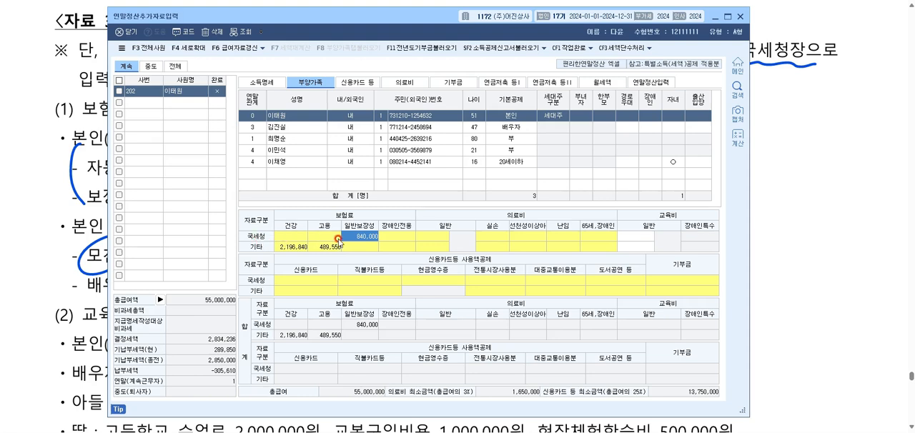
Return to the exam document and handwrite the education expense criteria 소득 ○ and 나이 X beside the (2) 교육비 heading.
left_click(714, 15)
scroll(413, 185, "down", 4)
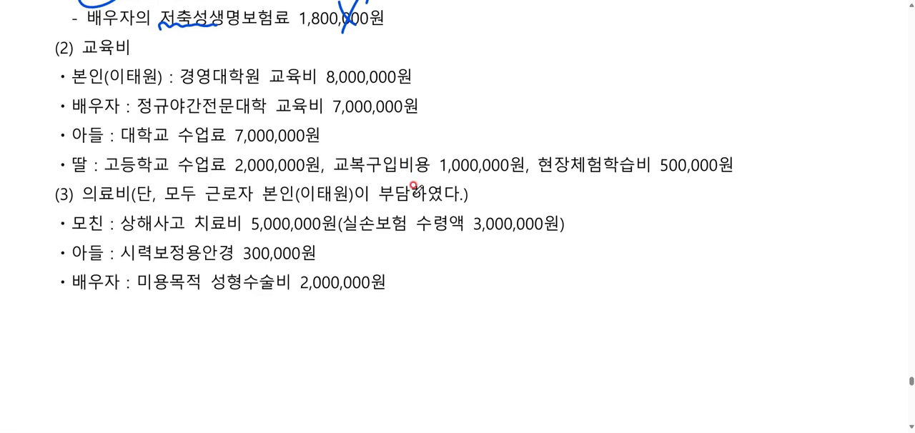
left_click_drag(168, 39, 163, 53)
left_click_drag(167, 42, 180, 60)
left_click_drag(182, 42, 190, 47)
left_click_drag(179, 54, 196, 63)
left_click_drag(203, 47, 249, 56)
left_click_drag(245, 37, 247, 57)
left_click_drag(247, 47, 259, 42)
left_click_drag(268, 34, 270, 52)
left_click_drag(278, 43, 284, 49)
left_click_drag(274, 51, 292, 44)
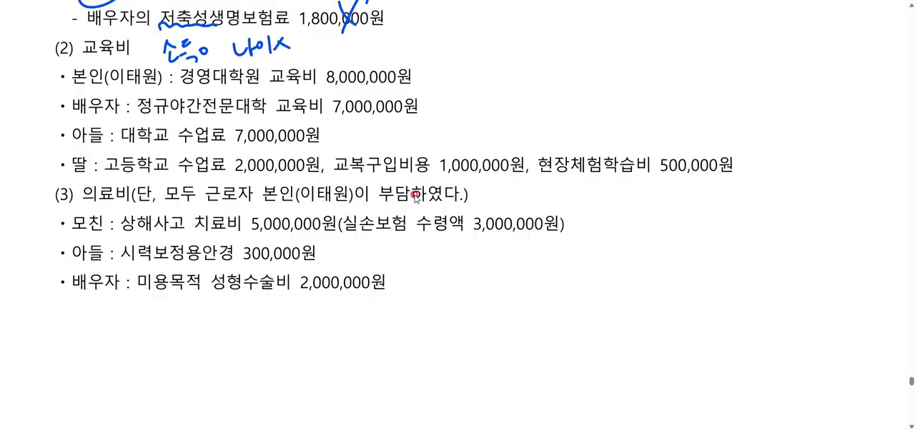
Underline 대학원 in the employee's education item and mark the 본인, 배우자 and 아들 education amounts with circles.
left_click_drag(203, 89, 261, 88)
left_click_drag(429, 72, 434, 71)
mouse_move(430, 98)
left_mouse_down()
mouse_move(427, 108)
mouse_move(437, 99)
left_mouse_up()
left_click_drag(273, 37, 283, 43)
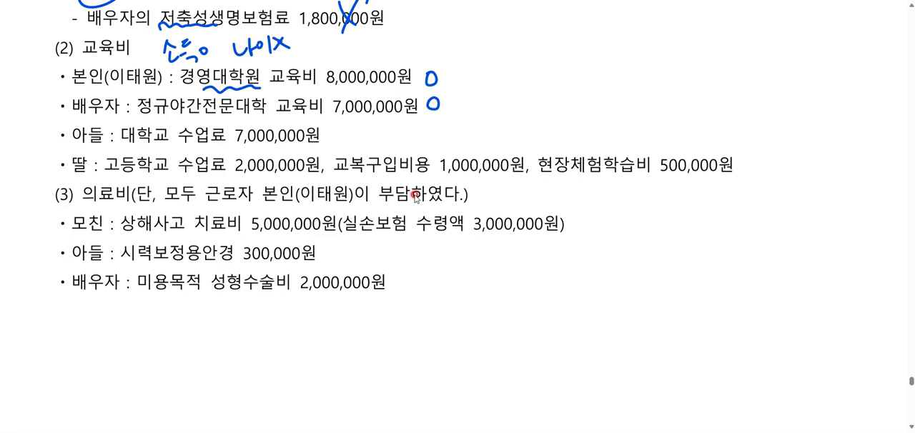
left_click_drag(329, 130, 328, 144)
Underline the daughter's 2,000,000원 tuition, note 500,000 for uniforms and 300,000 for field trips in shorthand, and write the 2.8 million sum.
left_click_drag(231, 172, 323, 169)
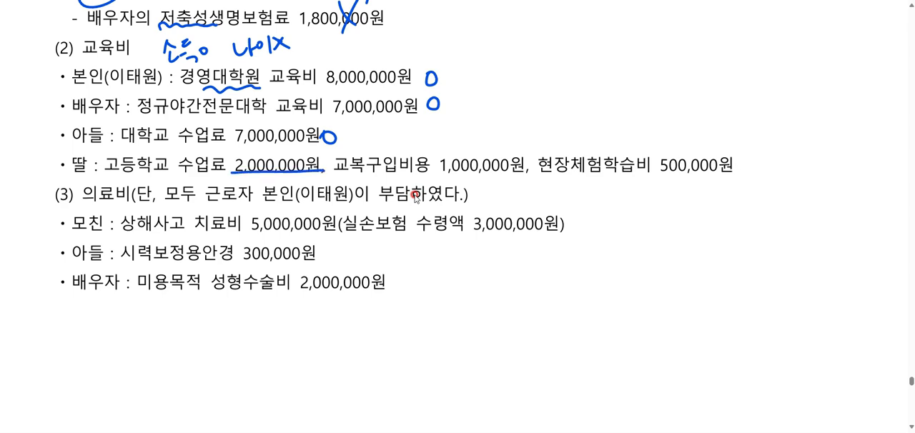
mouse_move(456, 147)
left_mouse_down()
mouse_move(484, 121)
mouse_move(498, 132)
mouse_move(532, 130)
left_mouse_up()
mouse_move(612, 147)
left_mouse_down()
mouse_move(635, 130)
mouse_move(632, 140)
mouse_move(656, 143)
mouse_move(705, 133)
left_mouse_up()
left_click(786, 173)
mouse_move(768, 166)
left_mouse_down()
mouse_move(792, 177)
mouse_move(845, 168)
left_mouse_up()
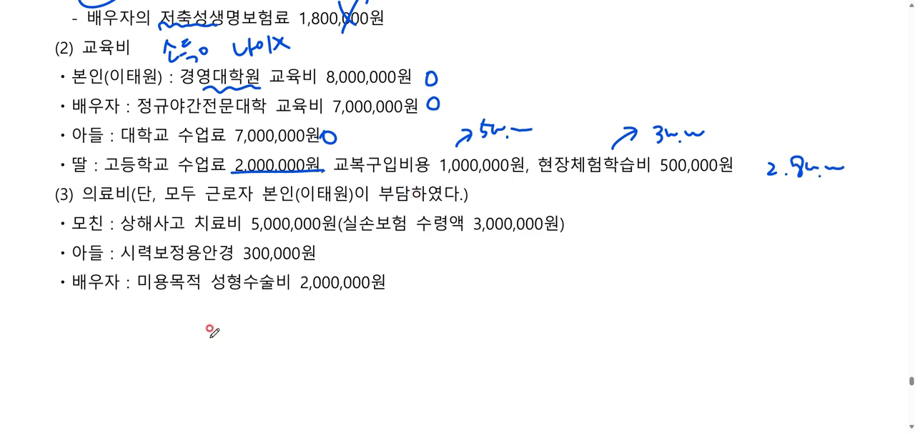
Switch back to 연말정산추가자료입력, move its window clear of the 본인 item, and enter 8,000,000 as the employee's 국세청 general education expense.
left_click(632, 432)
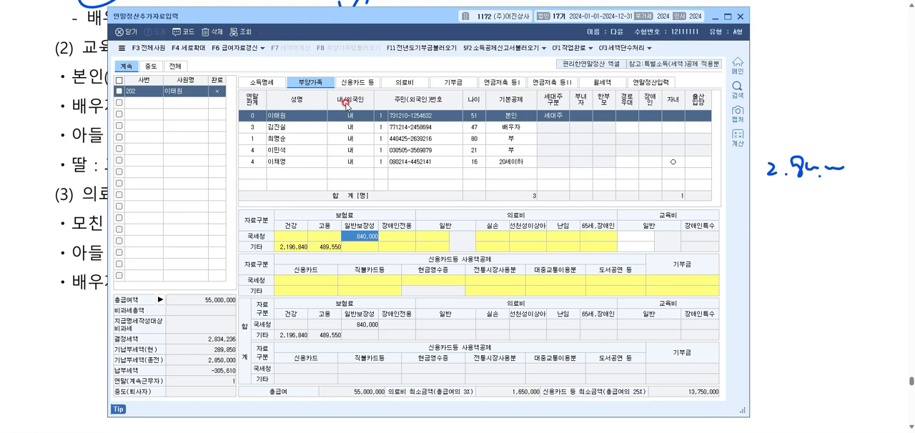
left_click_drag(284, 29, 288, 119)
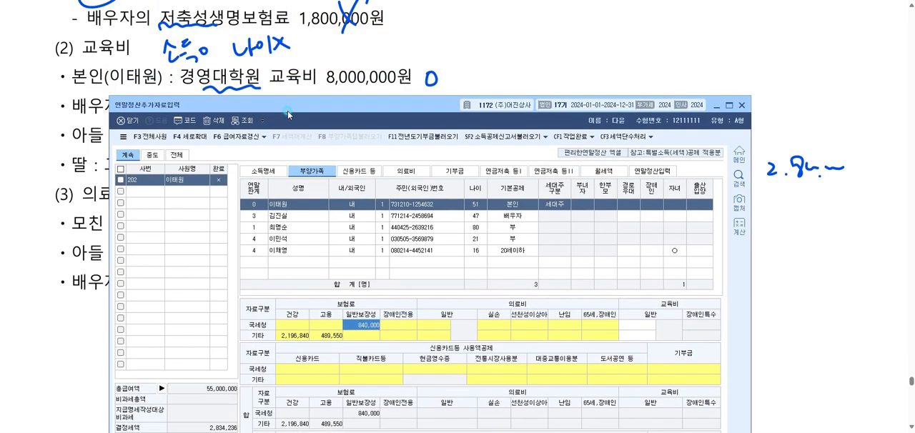
left_click(638, 326)
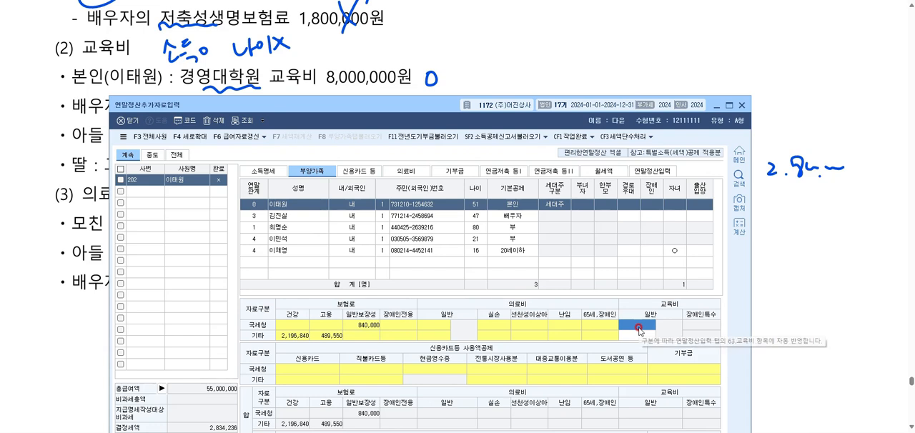
type("8000000")
key("Return")
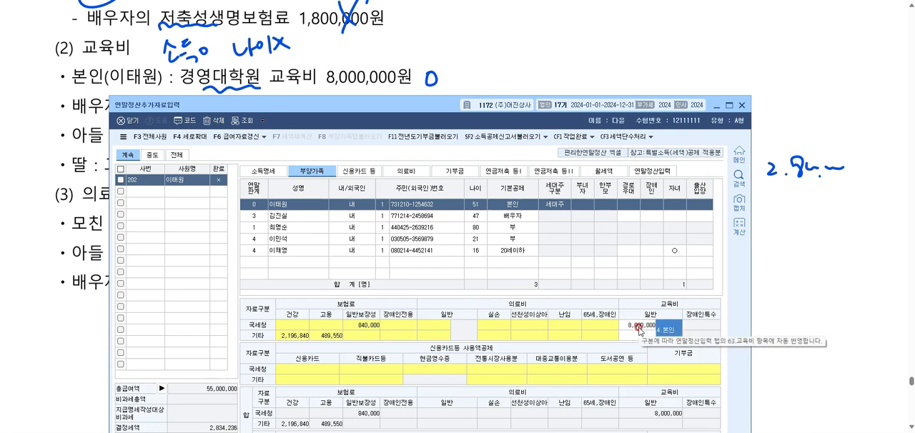
Enter 7,000,000 as the spouse's 국세청 general education expense and classify it as 3.대학생.
scroll(397, 31, "down", 2)
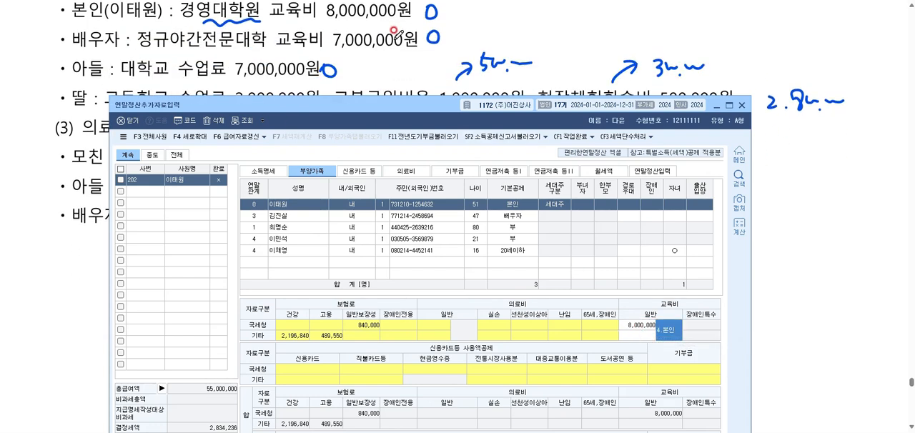
left_click(280, 216)
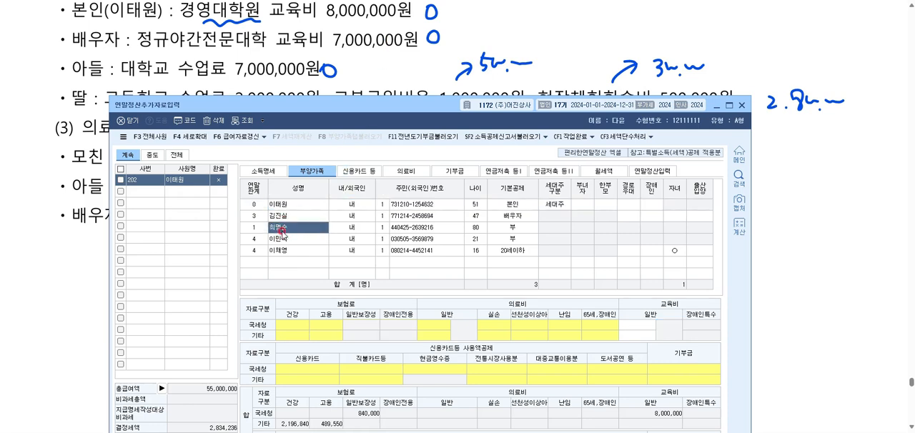
left_click(644, 326)
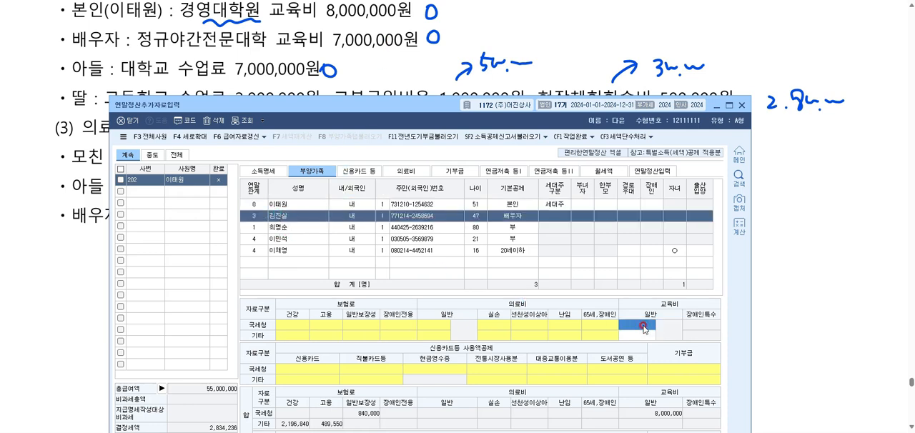
type("7000000")
key("Return")
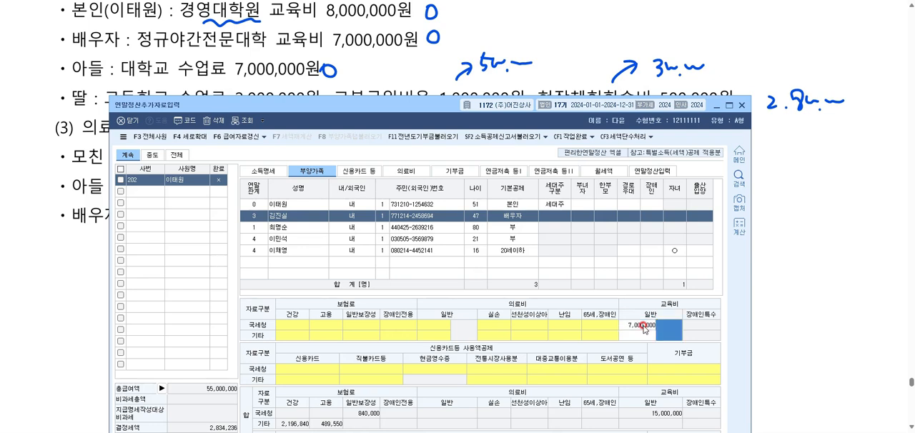
mouse_move(668, 334)
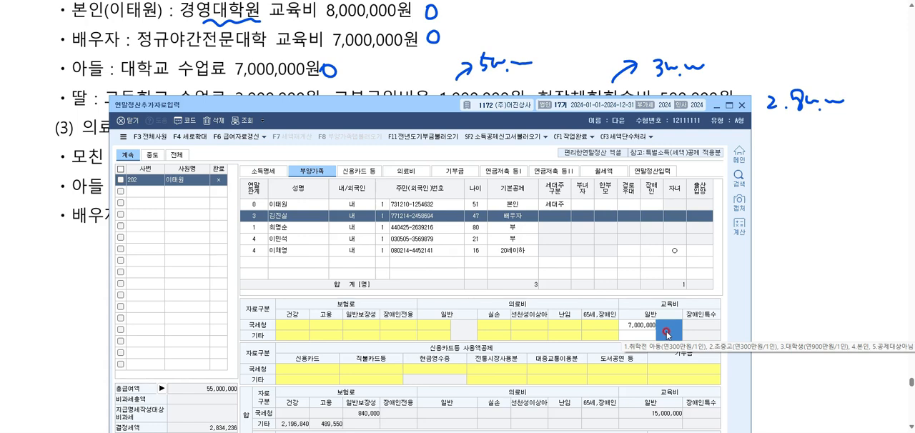
type("3")
key("Return")
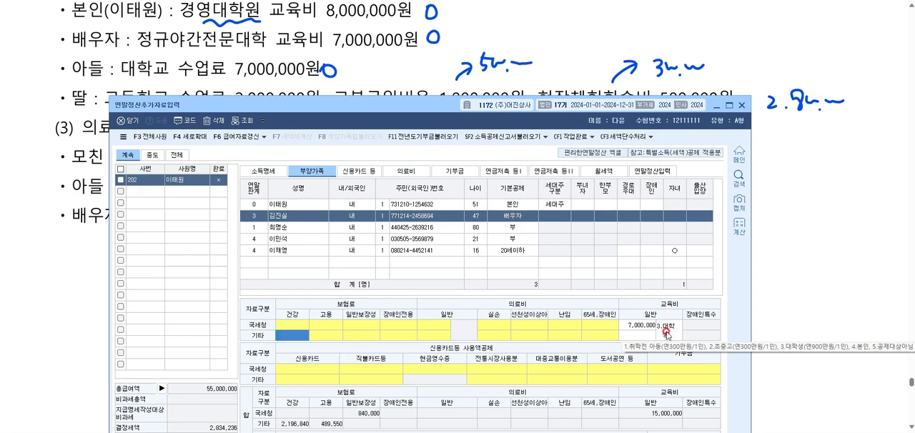
left_click(667, 334)
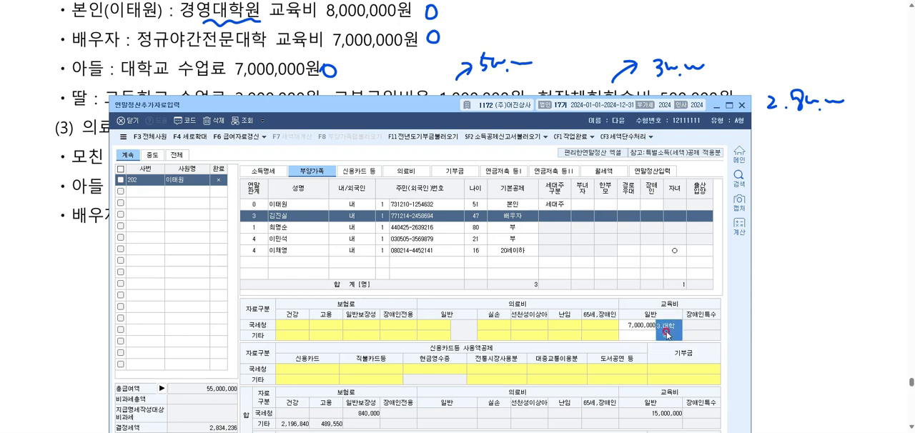
Enter 7,000,000 as the son's 국세청 general education expense with the 3.대학생 classification.
left_click(295, 240)
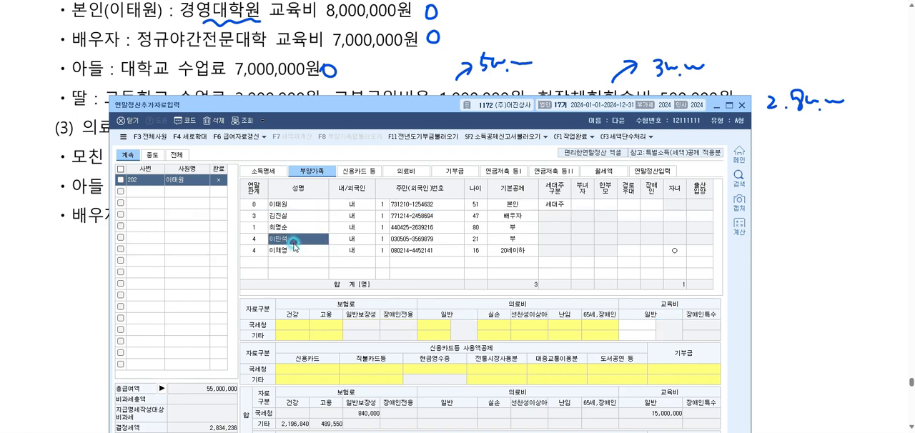
left_click(640, 326)
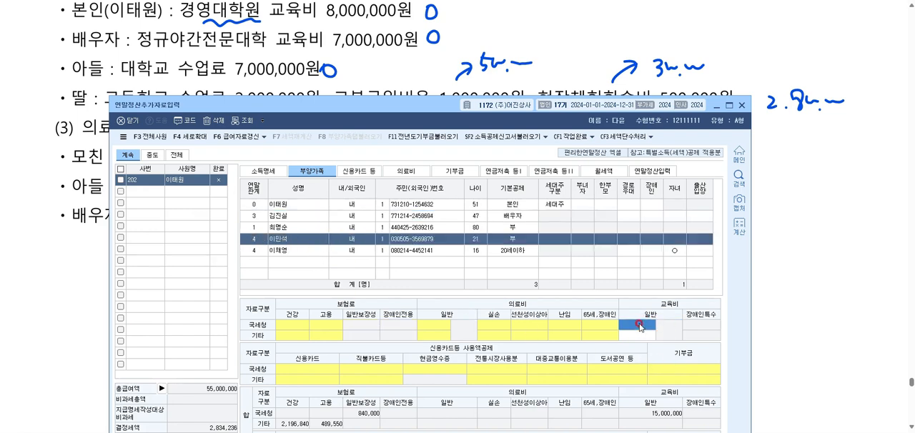
type("7000000")
key("Return")
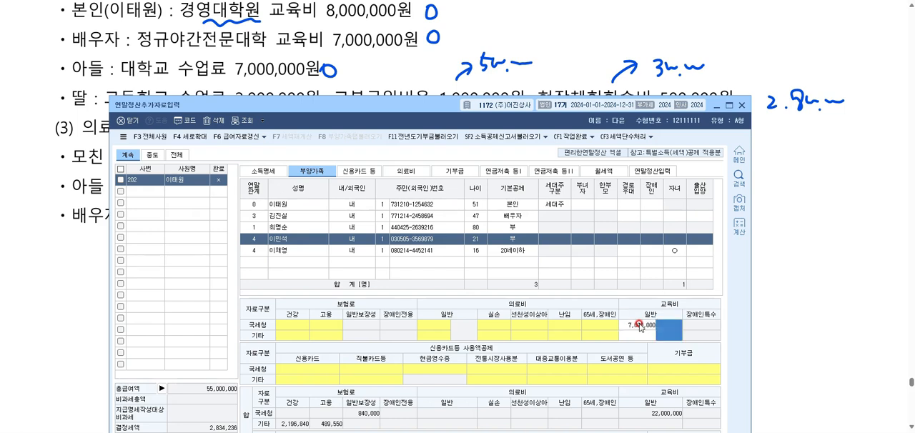
left_click(667, 330)
type("3")
key("Return")
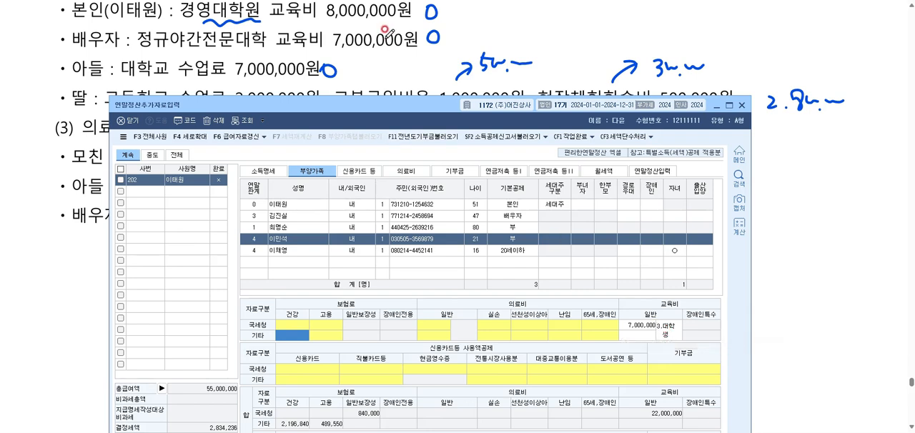
Enter 2,800,000 as the daughter's 국세청 general education expense and classify it as 2.초중고.
scroll(386, 43, "down", 2)
left_click(279, 250)
left_click(630, 325)
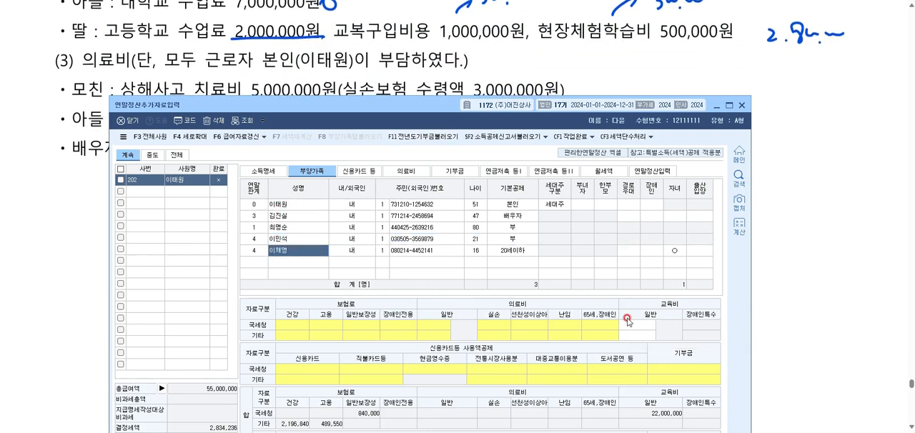
type("2800000")
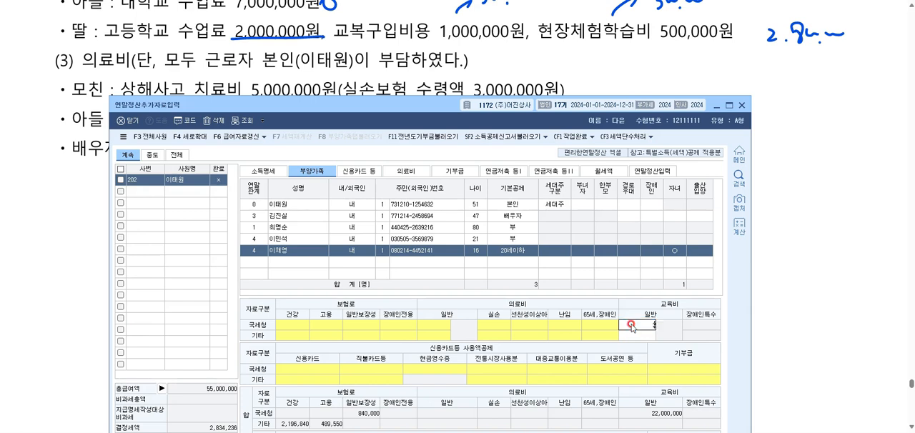
key("Return")
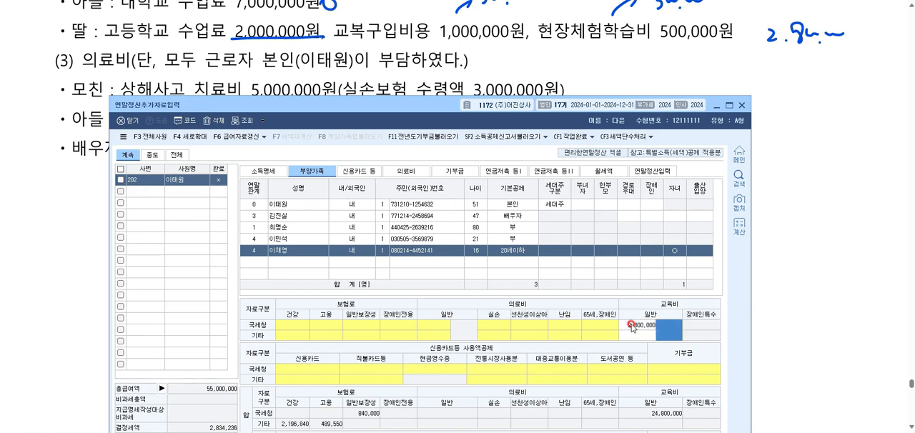
left_click(675, 330)
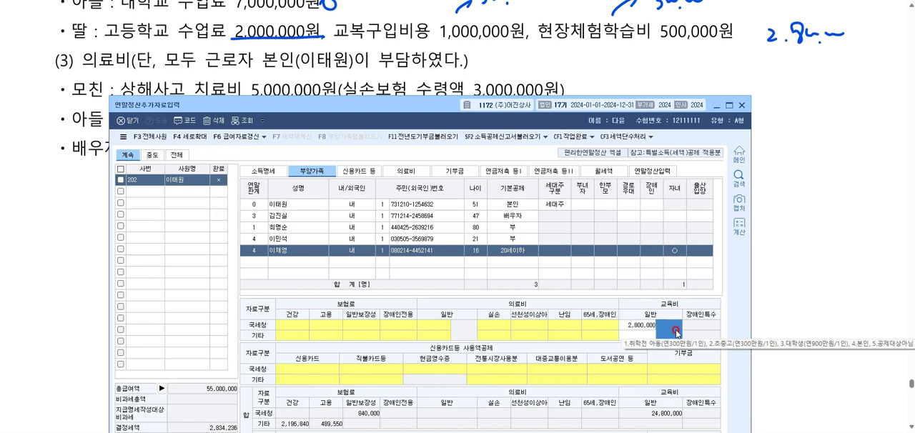
type("2")
key("Return")
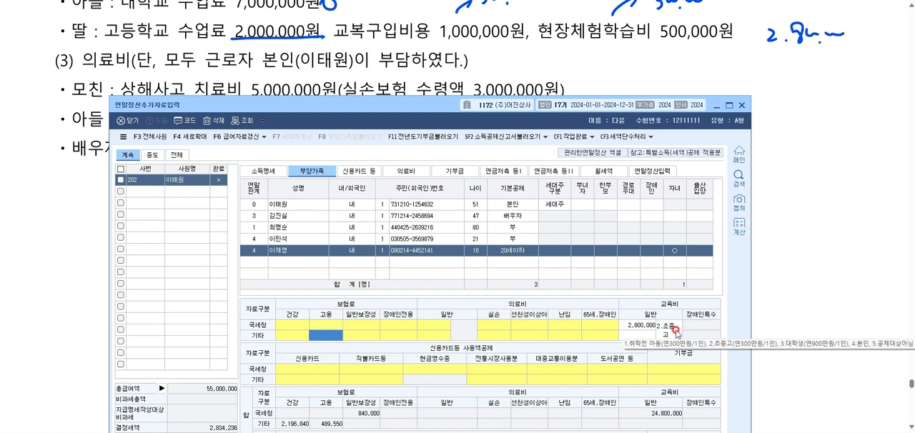
left_click(675, 330)
left_click(655, 328)
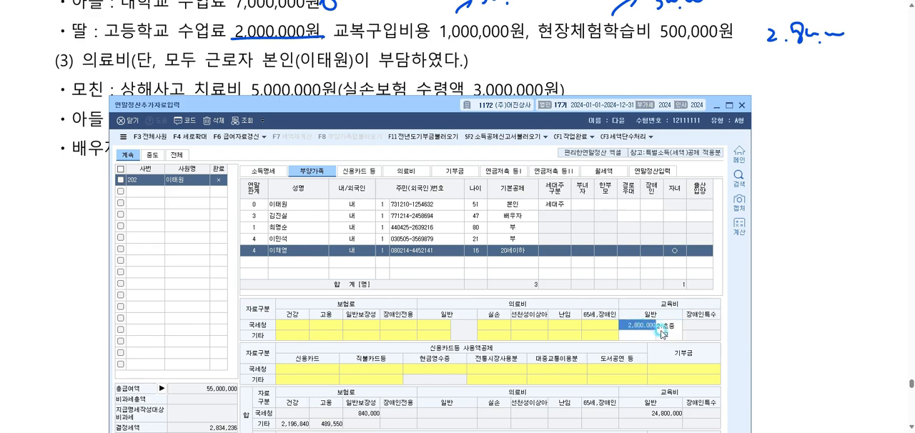
left_click(665, 329)
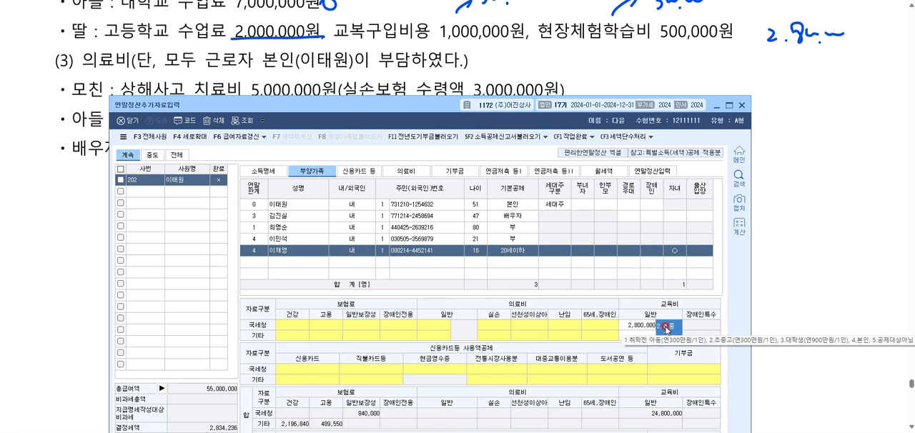
left_click(624, 325)
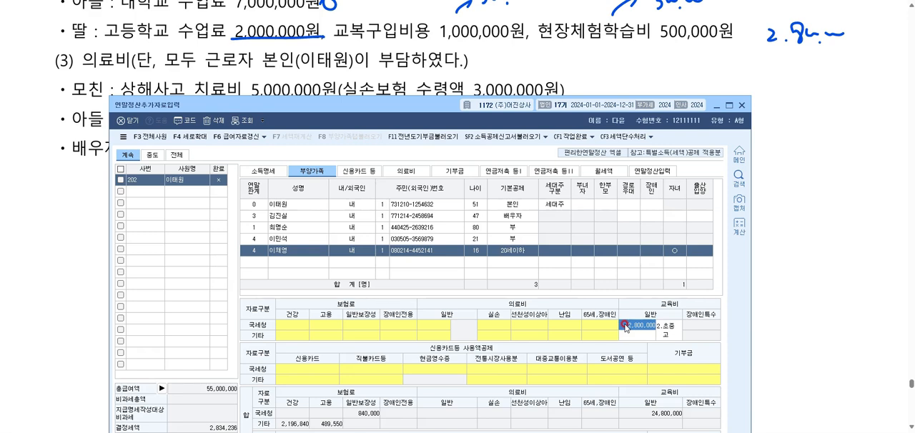
Return to the exam document and handwrite the medical expense criteria 나이 X and 소득 X beside the (3) 의료비 heading.
left_click(714, 106)
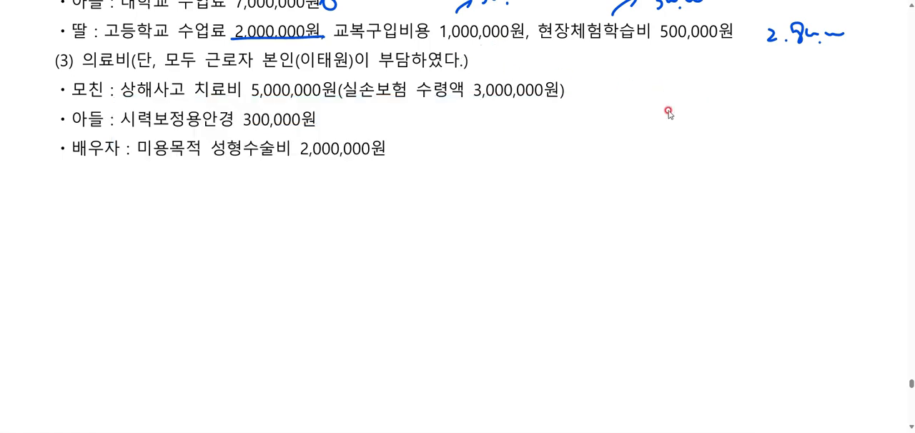
left_click_drag(486, 65, 502, 60)
mouse_move(502, 51)
left_mouse_down()
mouse_move(503, 72)
mouse_move(509, 61)
left_mouse_up()
left_click_drag(513, 60, 514, 60)
left_click_drag(523, 52, 522, 72)
left_click_drag(527, 55, 539, 68)
left_click_drag(538, 55, 527, 68)
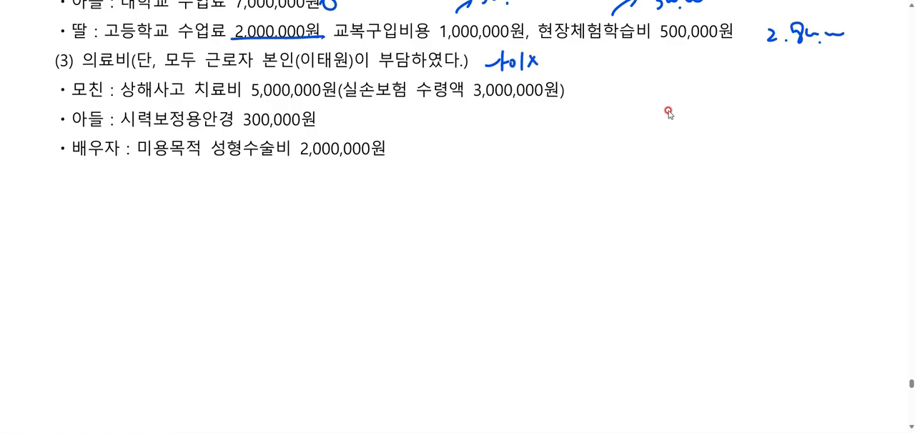
left_click_drag(485, 48, 489, 68)
mouse_move(573, 53)
left_mouse_down()
mouse_move(568, 67)
mouse_move(581, 66)
left_mouse_up()
left_click_drag(571, 72, 597, 63)
mouse_move(582, 65)
left_mouse_down()
mouse_move(599, 66)
mouse_move(598, 76)
left_mouse_up()
mouse_move(603, 53)
left_mouse_down()
mouse_move(615, 70)
mouse_move(602, 69)
left_mouse_up()
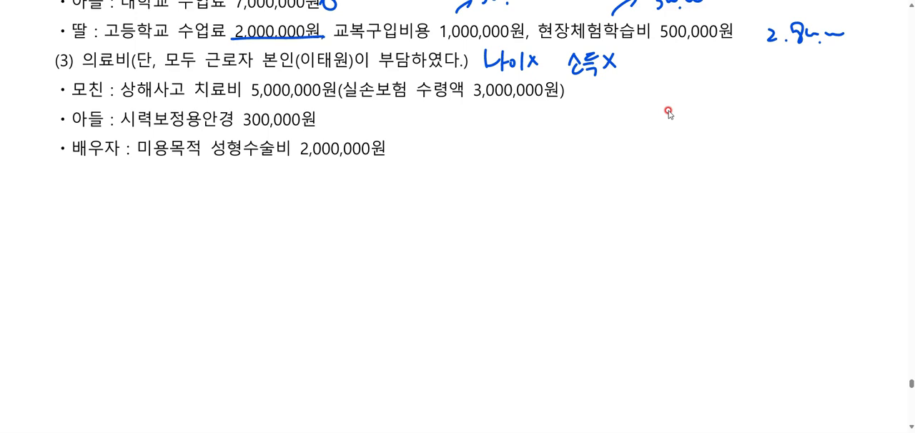
Underline the self-paid condition in the 의료비 heading, circle the mother's and son's medical expenses, and cross out the spouse's cosmetic surgery.
left_click_drag(257, 64, 416, 66)
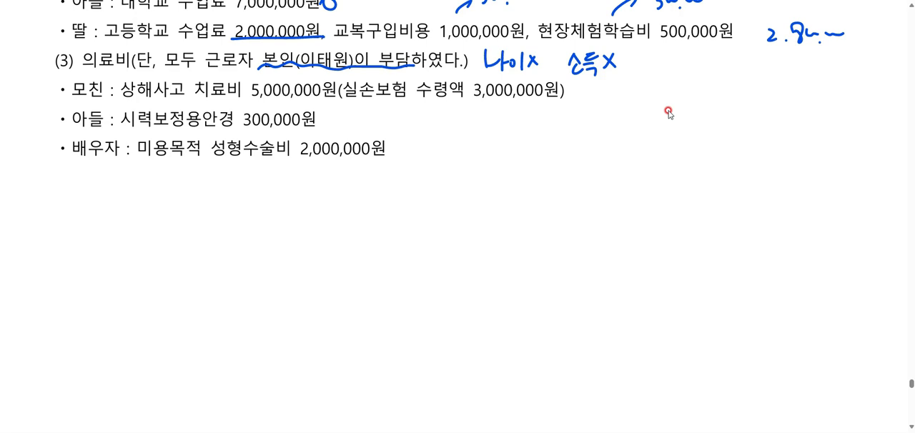
mouse_move(582, 86)
left_mouse_down()
mouse_move(571, 95)
mouse_move(586, 88)
left_mouse_up()
mouse_move(338, 108)
left_mouse_down()
mouse_move(327, 121)
mouse_move(339, 123)
left_mouse_up()
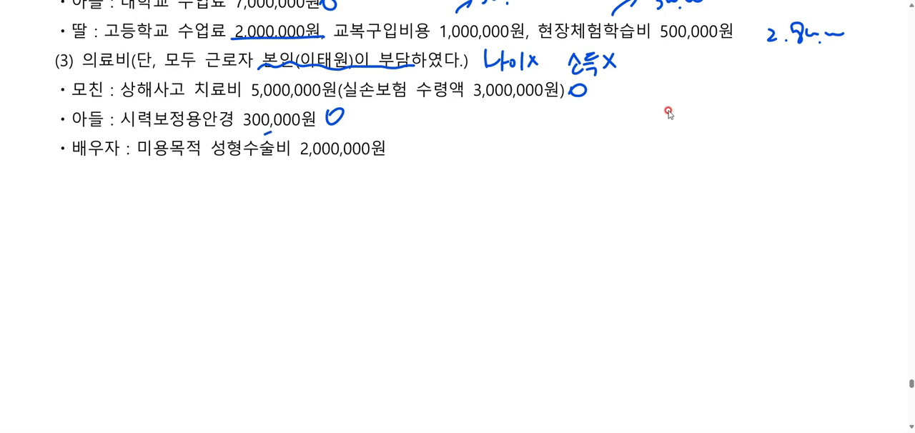
mouse_move(266, 131)
left_mouse_down()
mouse_move(225, 170)
mouse_move(262, 162)
left_mouse_up()
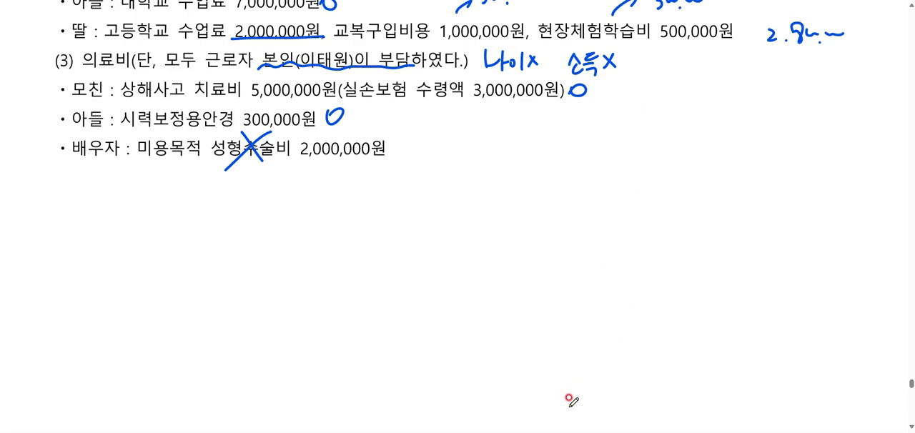
Switch to 연말정산추가자료입력 and add the mother to the 의료비 지급명세서 with evidence code 1.국세청장 and a count of 1.
key("alt+Tab")
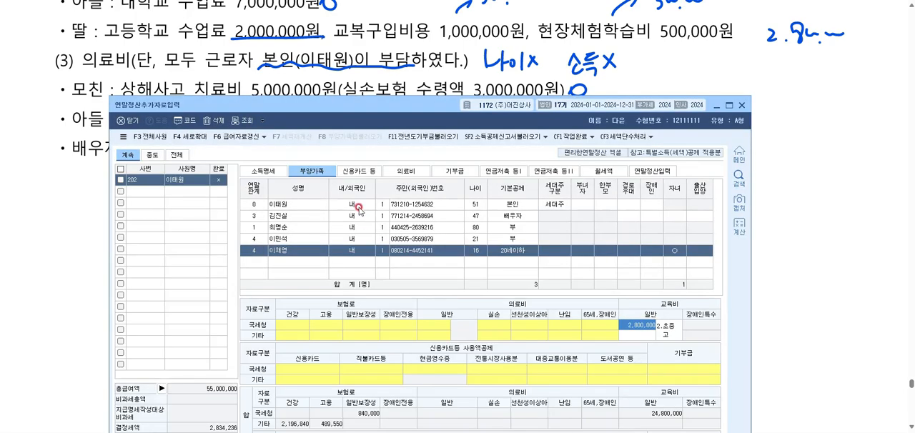
left_click(406, 171)
left_click_drag(390, 115, 380, 190)
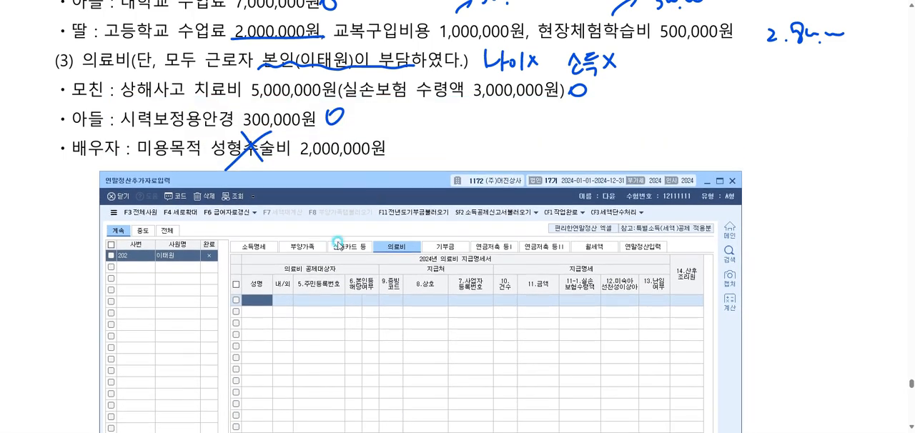
double_click(267, 302)
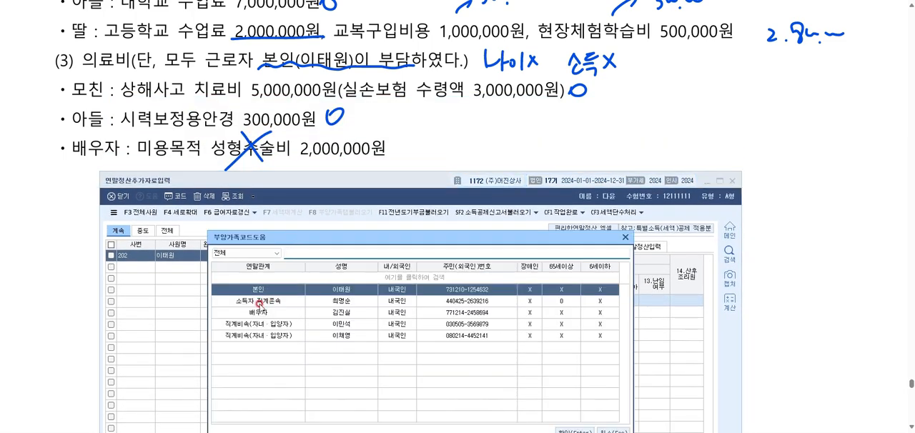
left_click(261, 303)
double_click(260, 303)
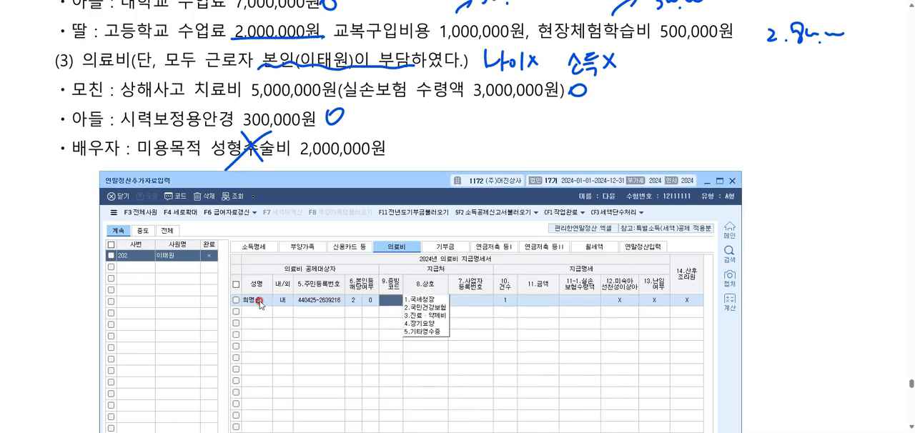
key("Return")
key("Return")
key("Return")
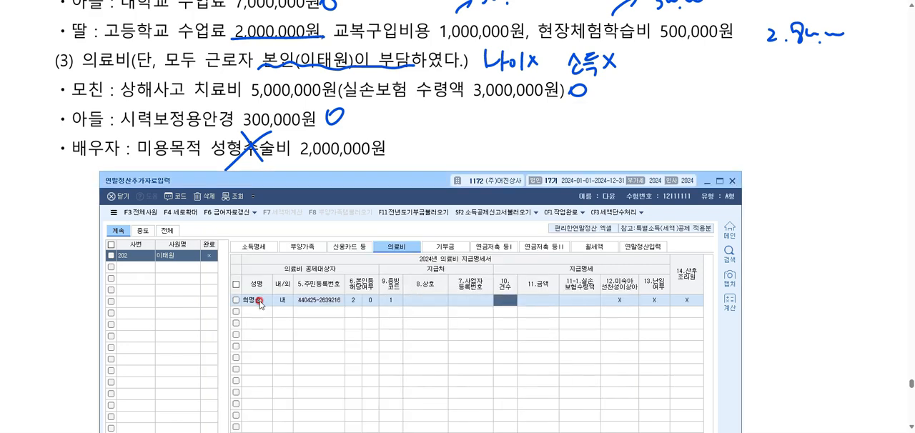
type("1")
Enter 5,000,000 as the mother's medical expense amount and 3,000,000 as her 실손보험수령액, completing the row.
key("Return")
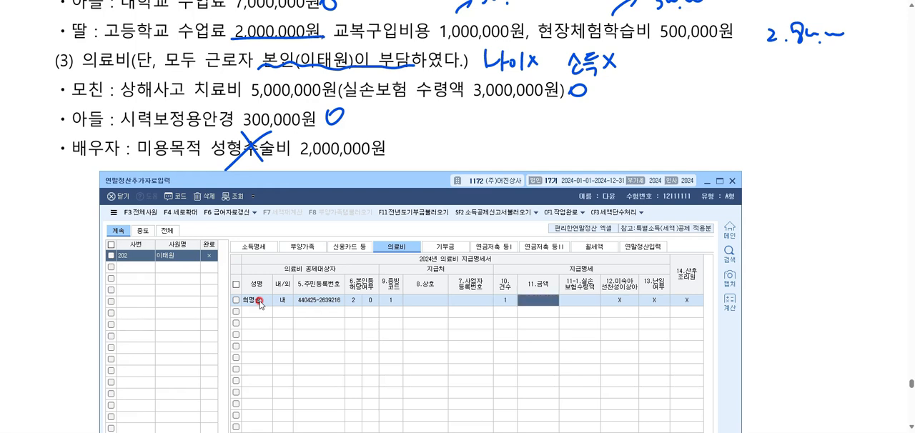
type("5000000")
key("Return")
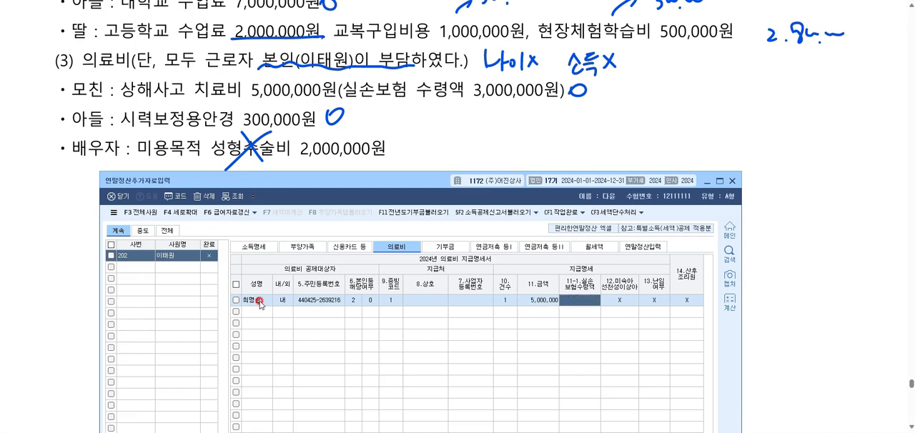
type("3000000")
key("Return")
key("Return")
key("Return")
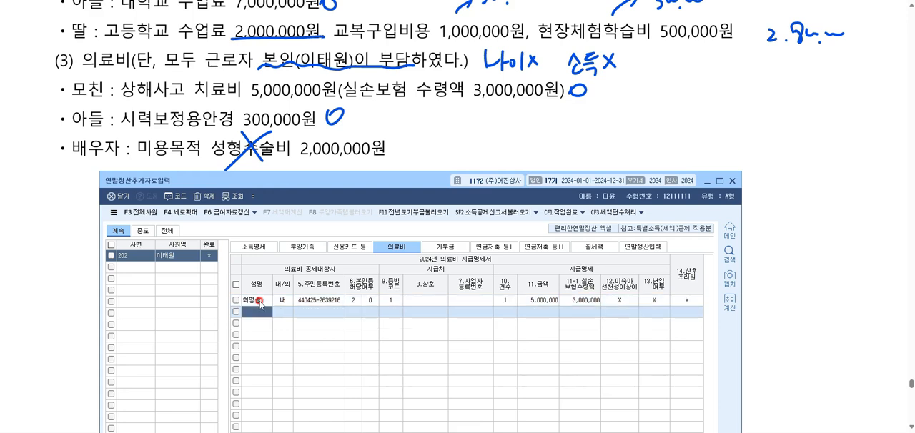
Add the son to the second row of the medical expense statement with evidence code 1.국세청장.
key("F2")
key("Down")
key("Down")
key("Down")
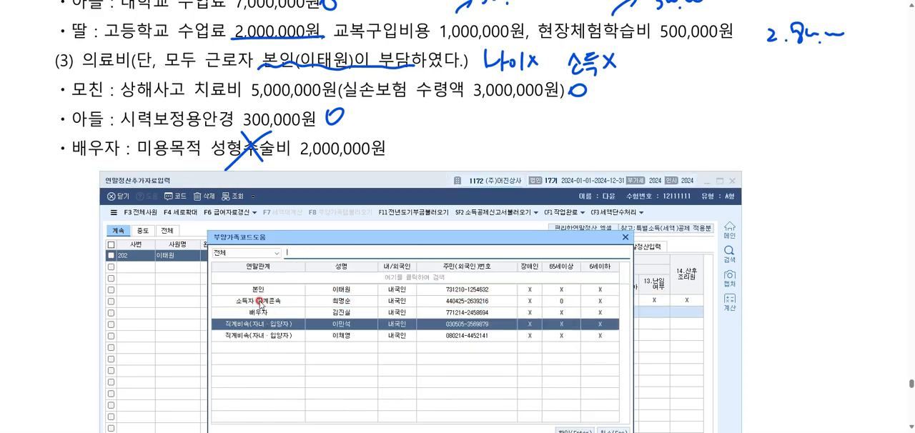
key("Return")
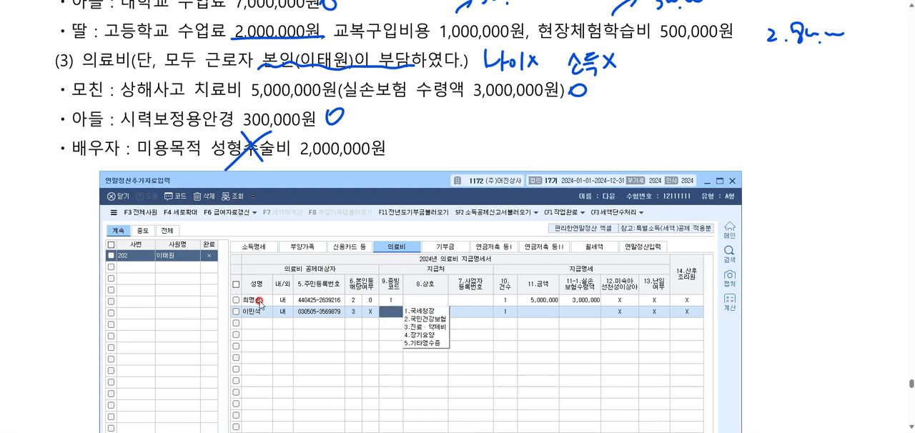
type("1")
key("Return")
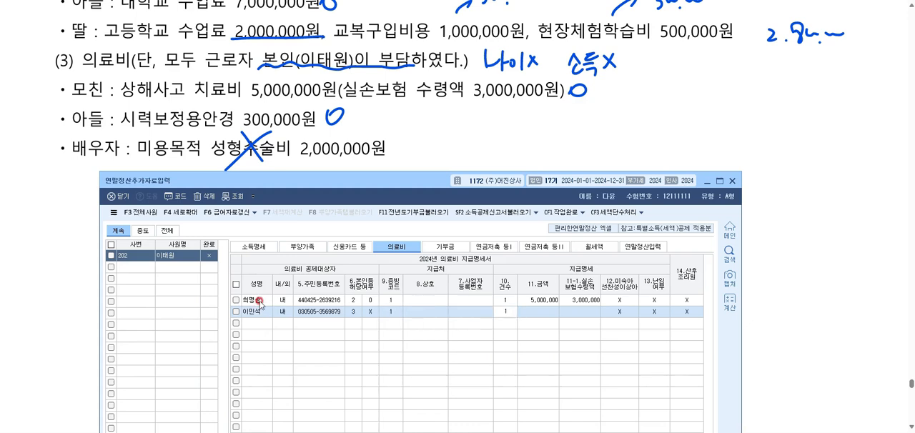
Enter 300,000 as the son's medical expense amount and complete the row without an insurance reimbursement.
key("Return")
type("300000")
key("Return")
key("Return")
key("Return")
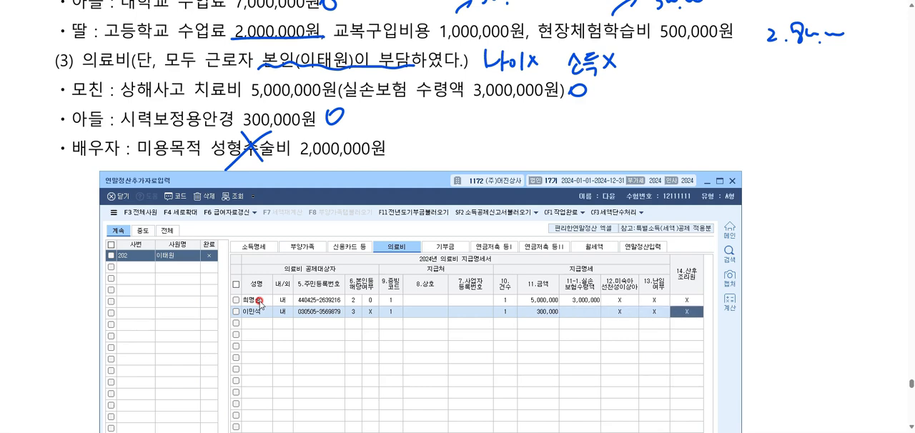
key("Return")
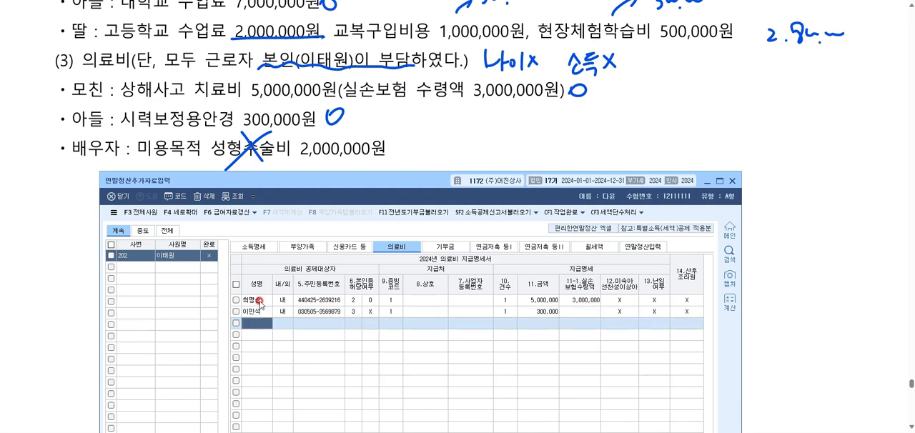
Load the dependents' insurance, medical and education expenses into the 연말정산입력 items, and close the 연말정산추가자료입력 window.
left_click_drag(340, 200, 328, 56)
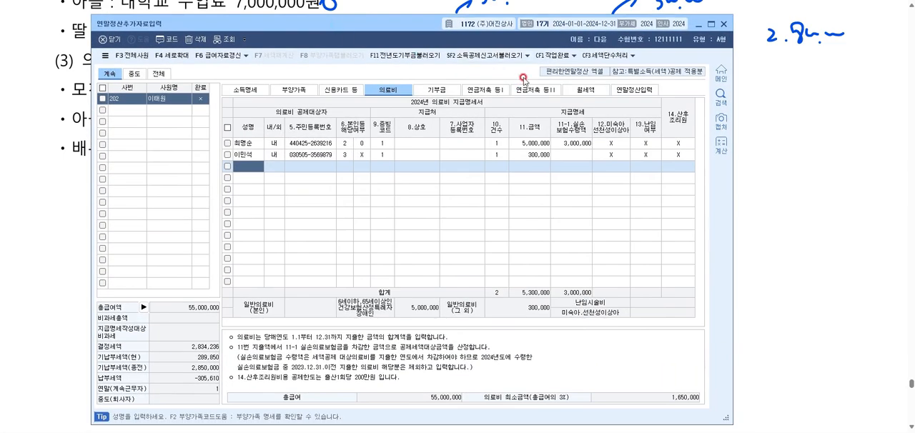
left_click(636, 90)
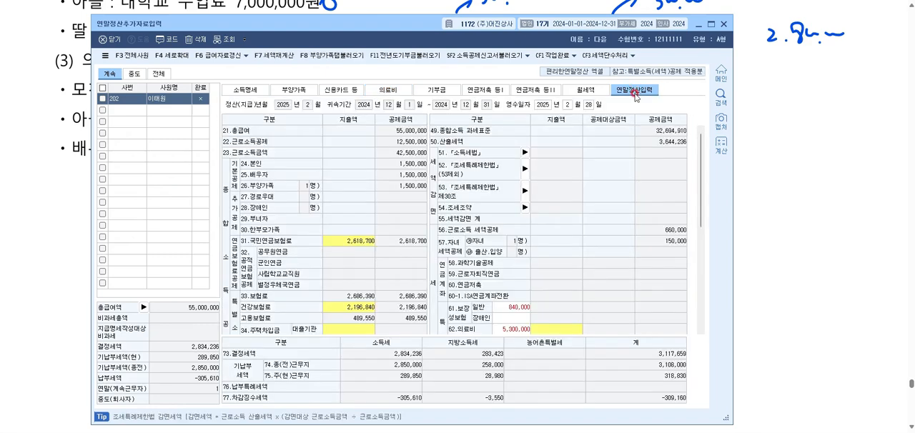
scroll(645, 271, "down", 2)
left_click(516, 247)
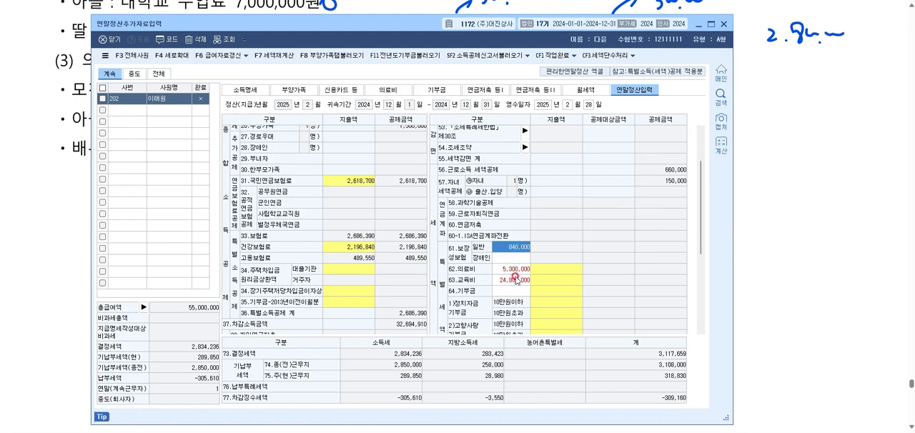
left_click(516, 279)
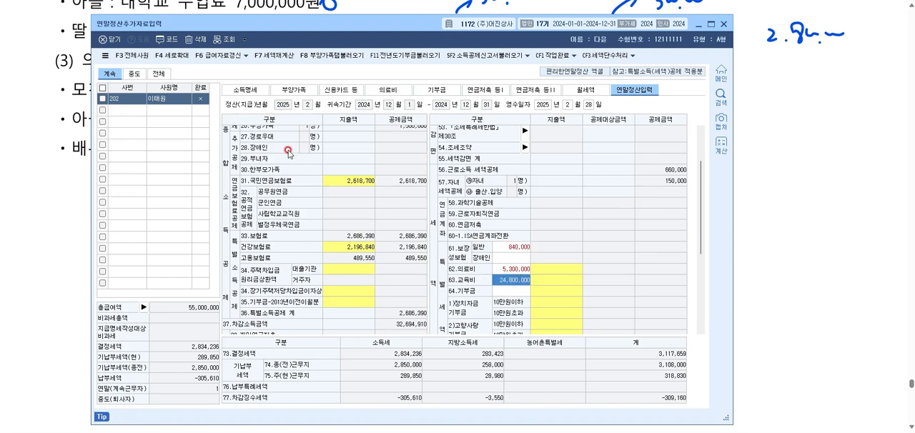
left_click(325, 56)
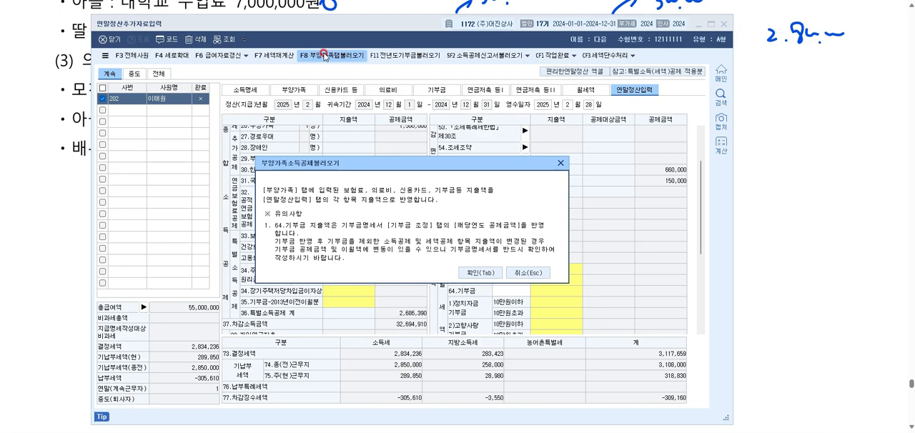
left_click(479, 273)
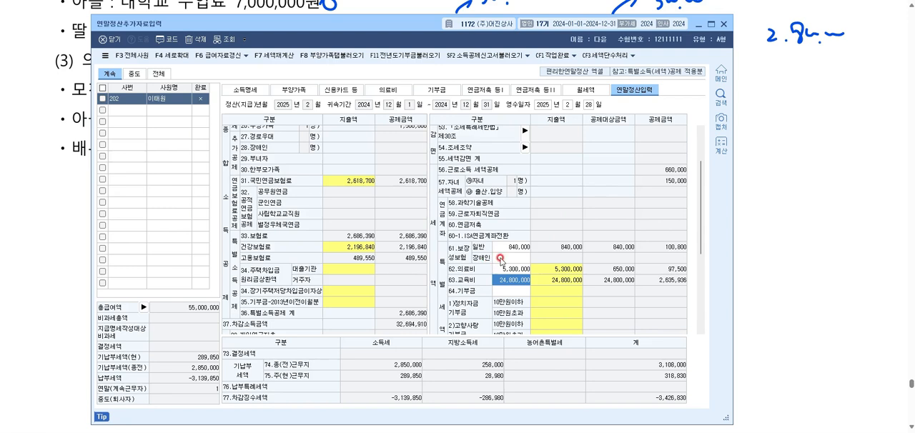
left_click(529, 249)
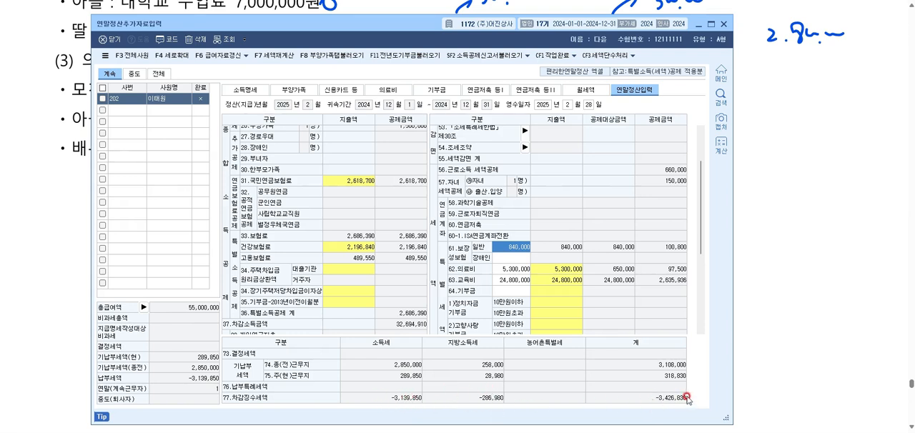
left_click(724, 24)
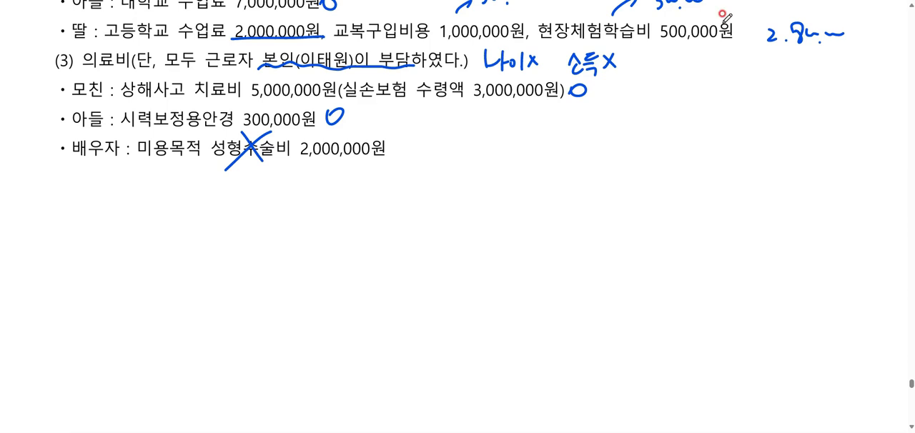